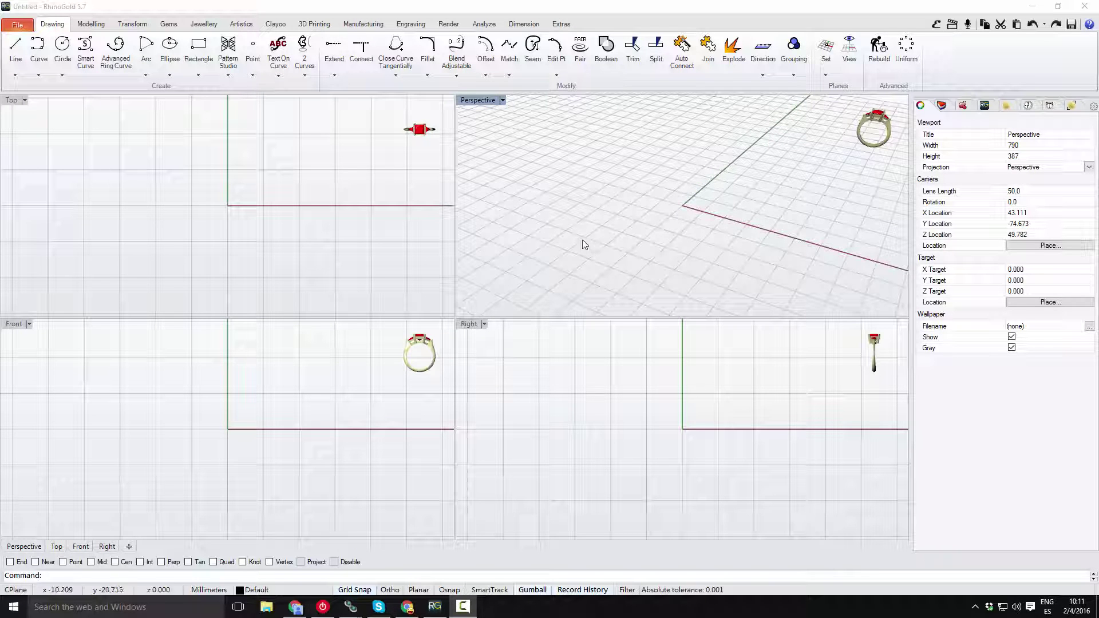
- Maximize and tilt the Perspective view, and show the Layers list with only the Default layer
double_click(475, 103)
right_drag(359, 304, 459, 360)
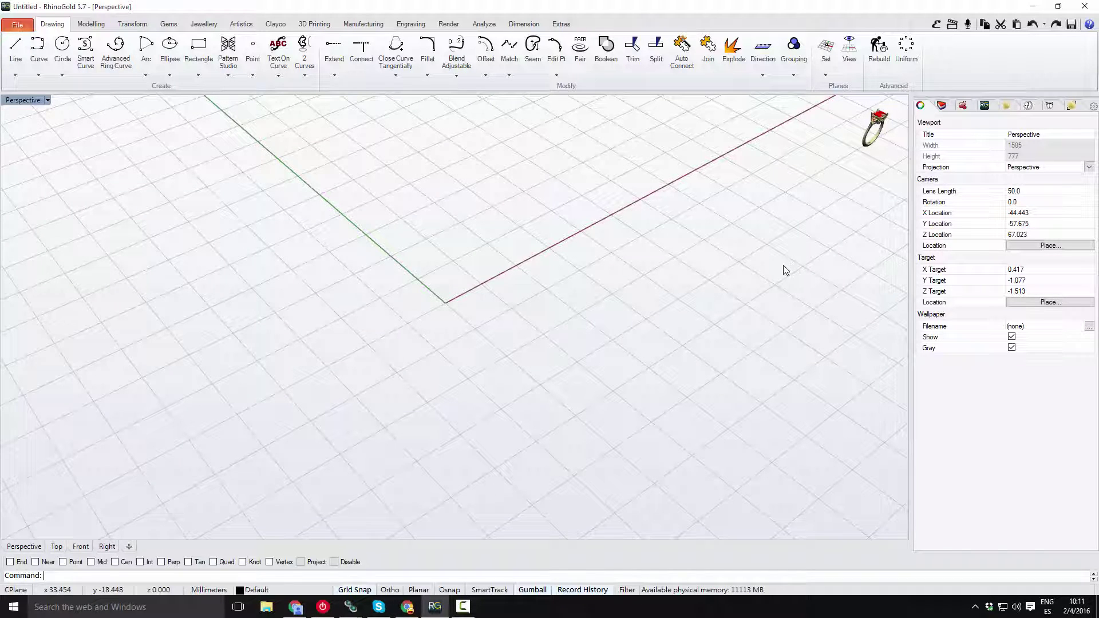
click(942, 106)
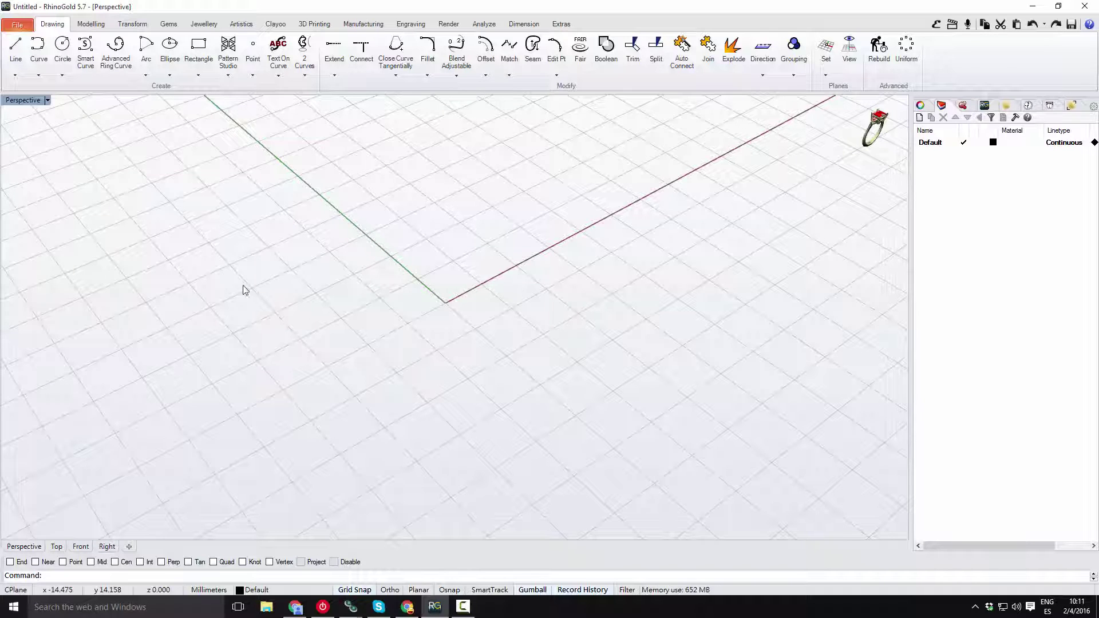
- Draw a circle flat on the grid to the left of the origin
click(62, 44)
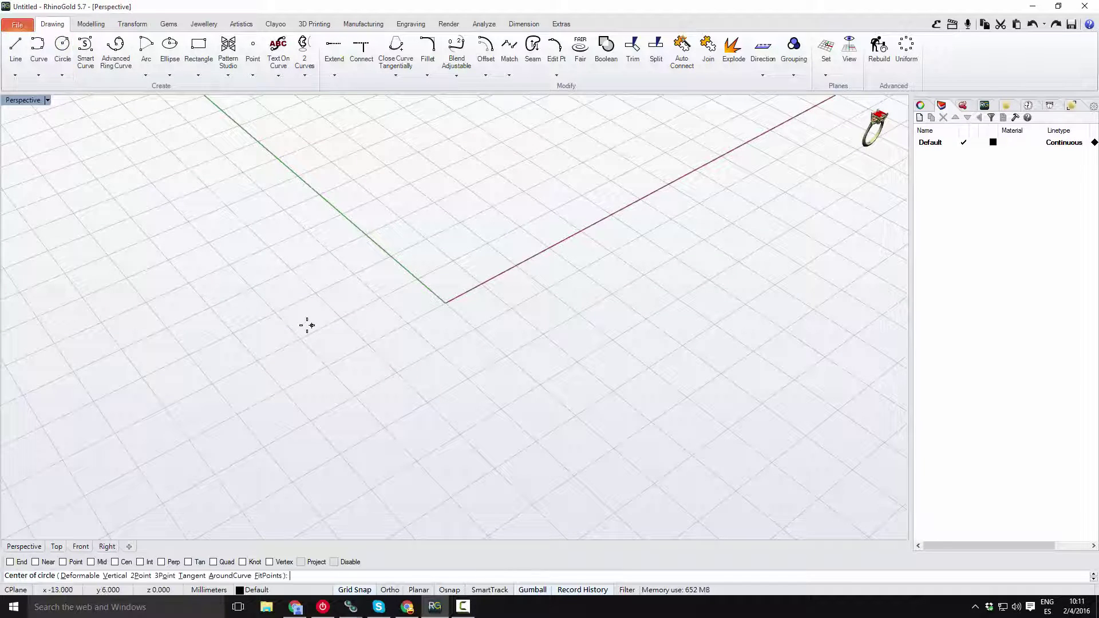
click(309, 324)
click(344, 370)
right_drag(380, 410, 317, 311)
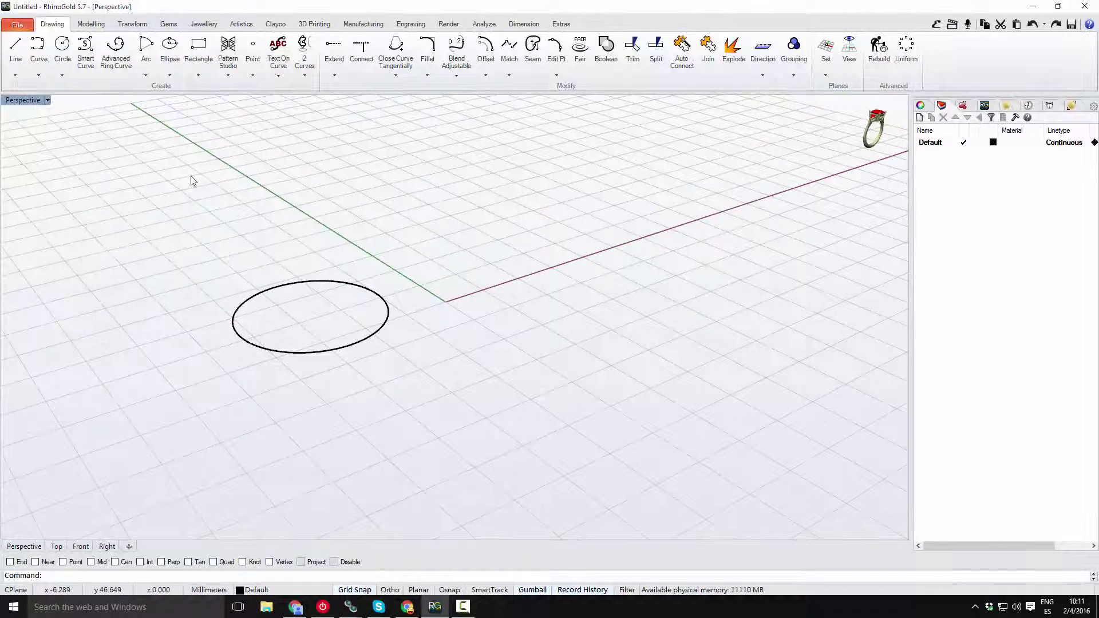
click(91, 24)
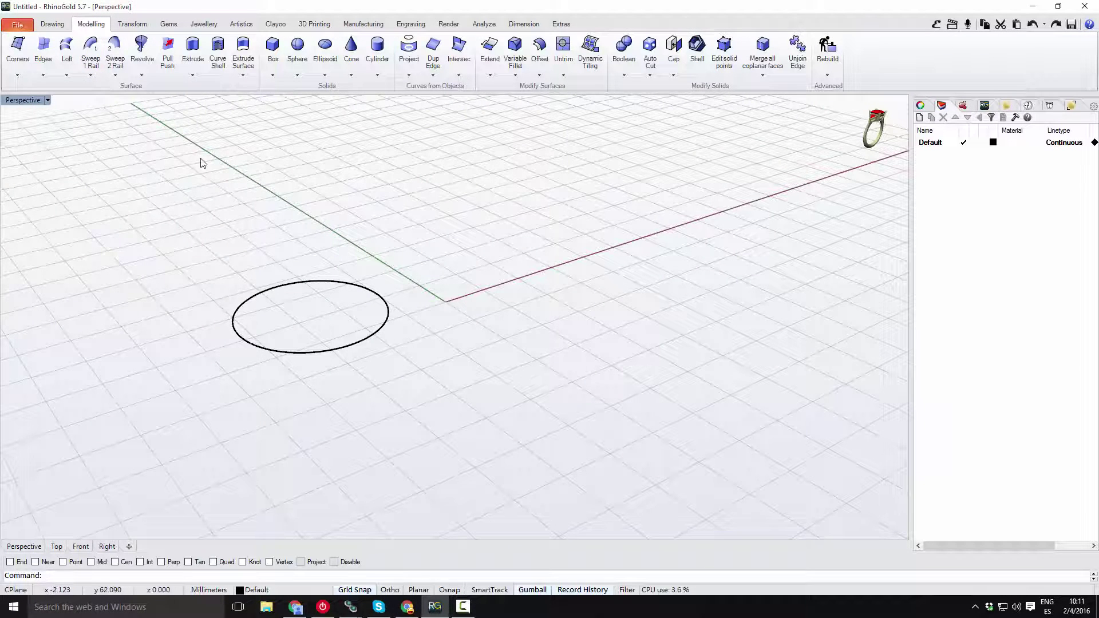
right_drag(200, 163, 237, 197)
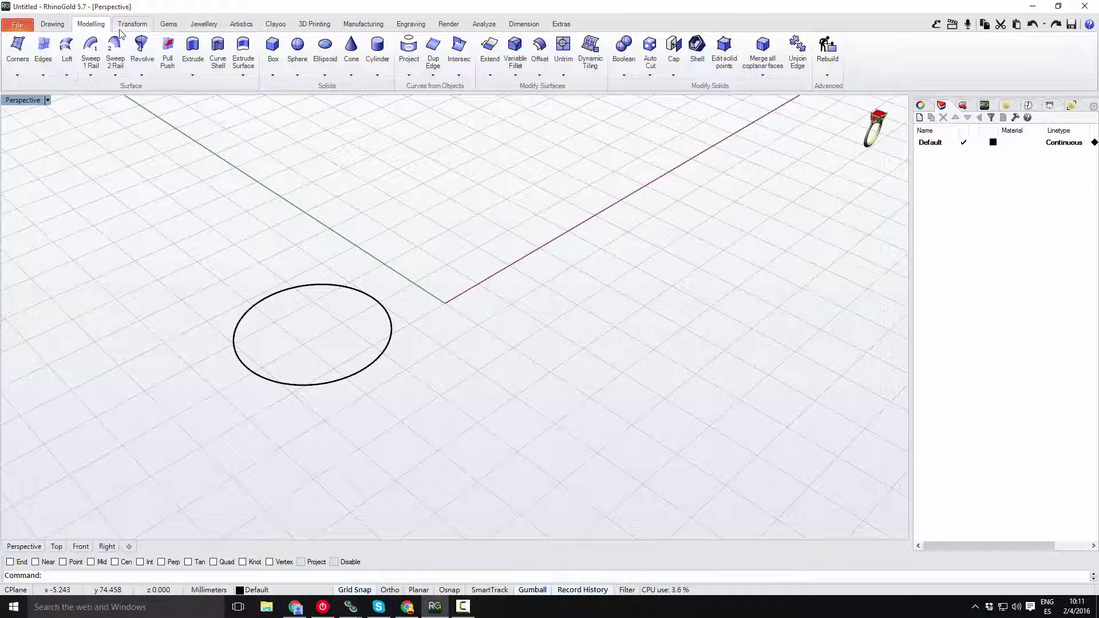
- Create a plain gold USA size 9 ring shank using profile 007, with gems turned off
click(195, 27)
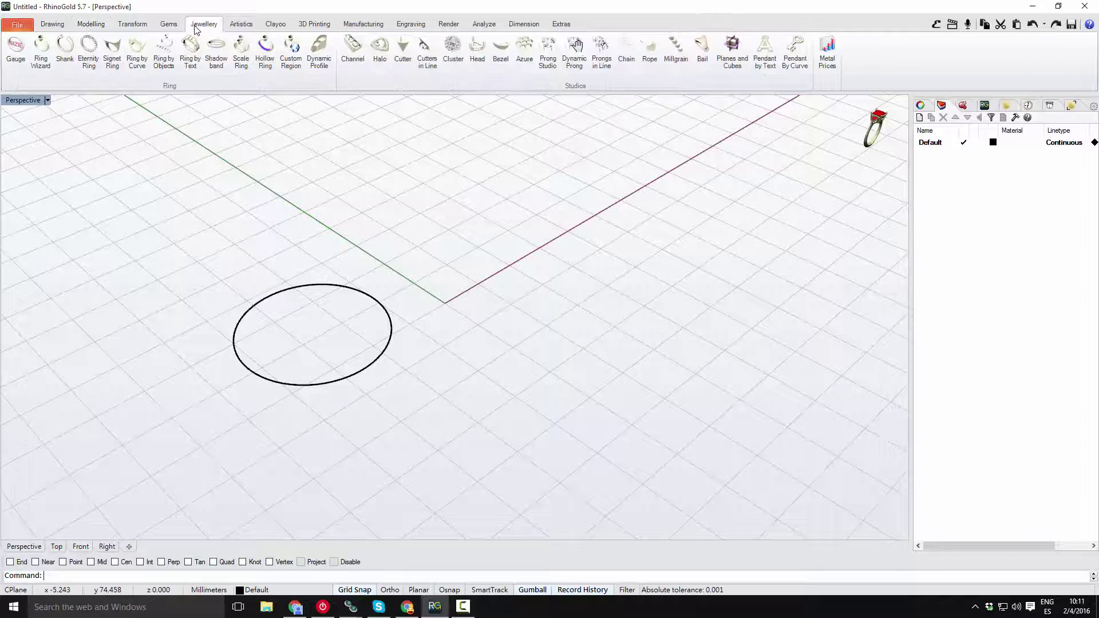
click(65, 47)
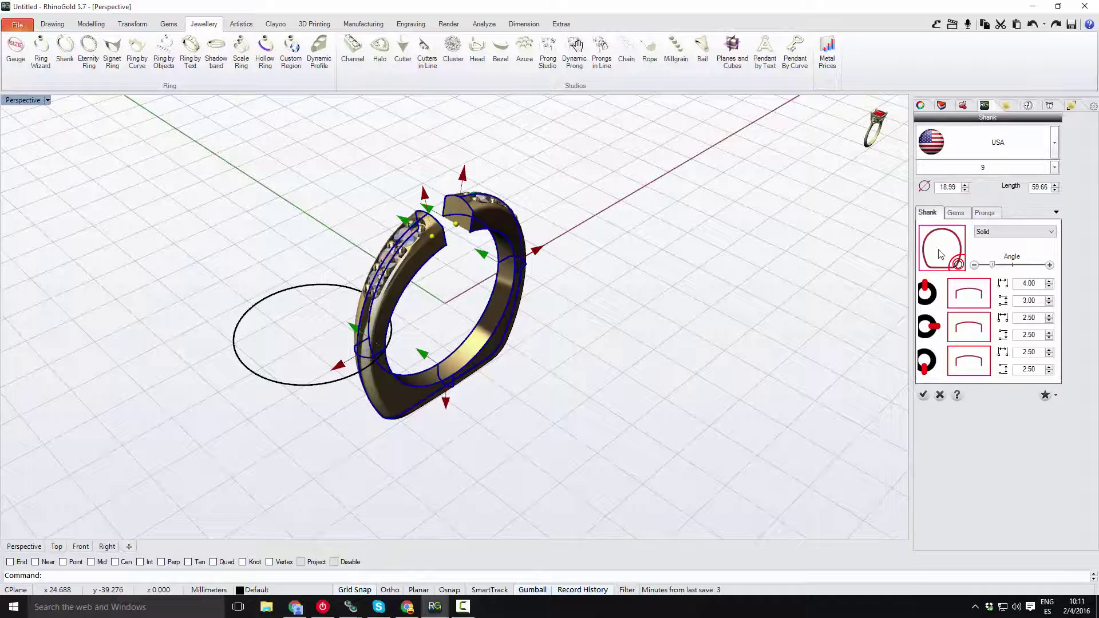
click(941, 252)
click(465, 305)
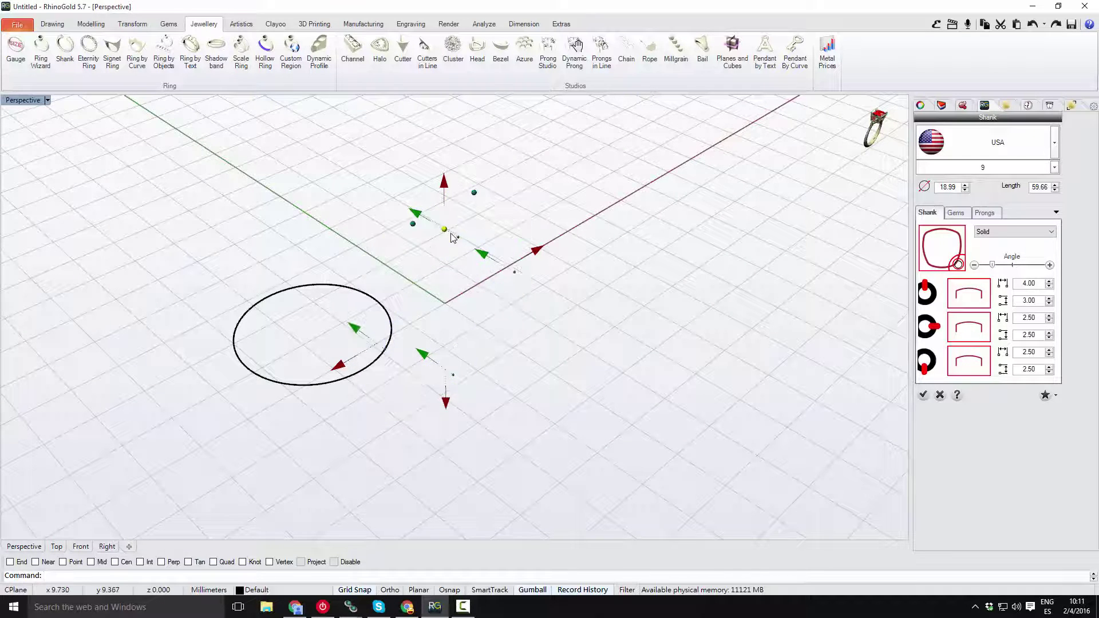
click(957, 213)
click(1023, 235)
click(923, 395)
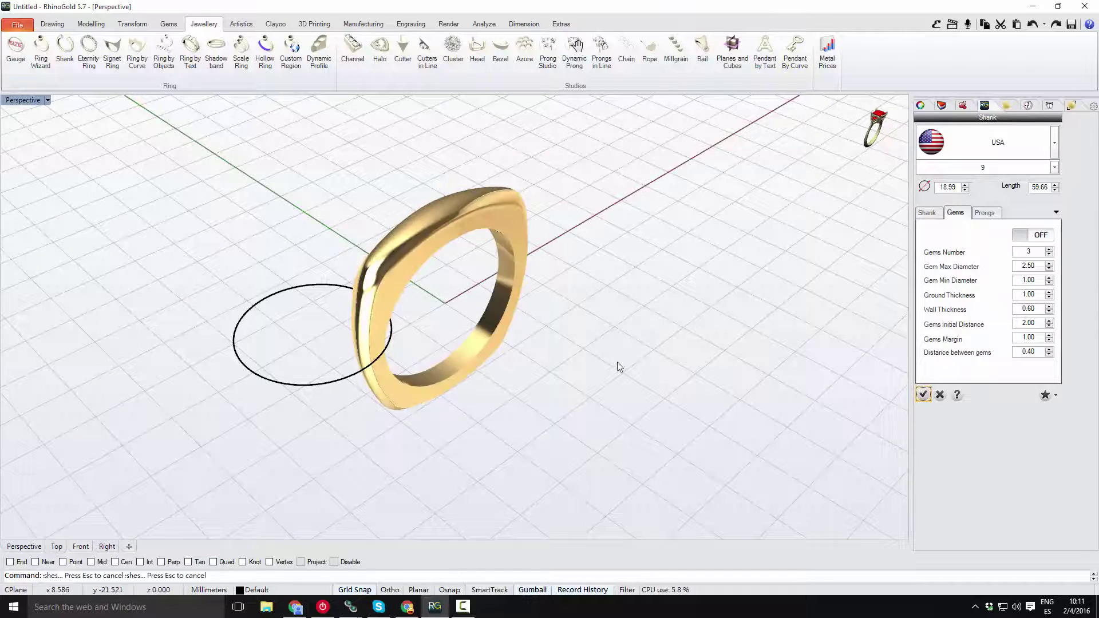
right_drag(618, 366, 391, 392)
click(329, 394)
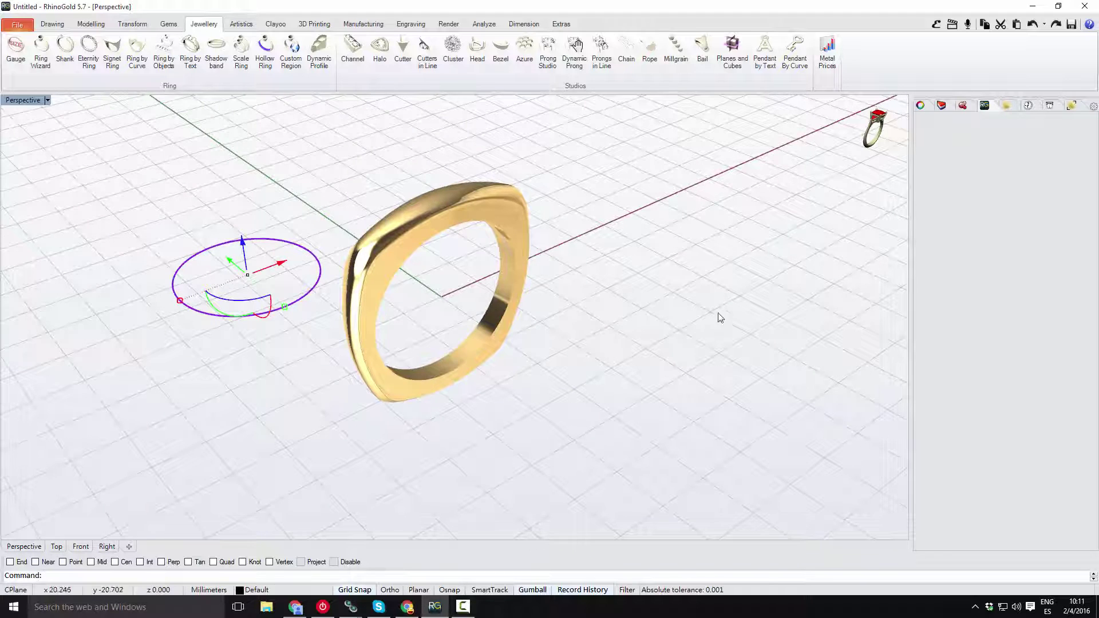
- Check the circle's layer in the status bar, deselect it, and bring back the Layers list
click(241, 593)
click(255, 579)
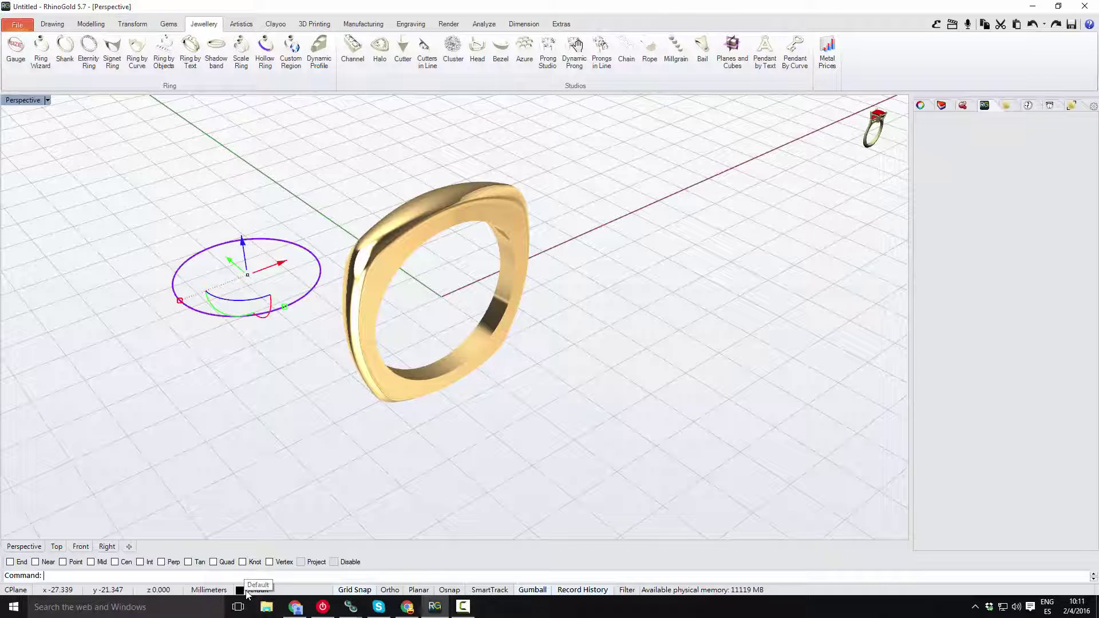
click(306, 494)
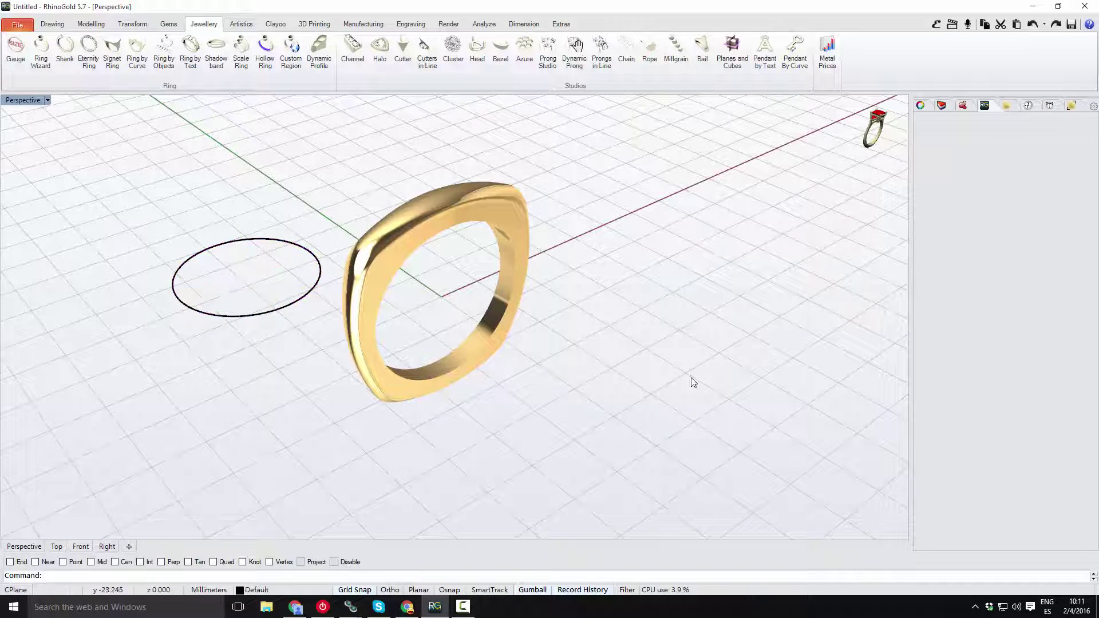
click(942, 106)
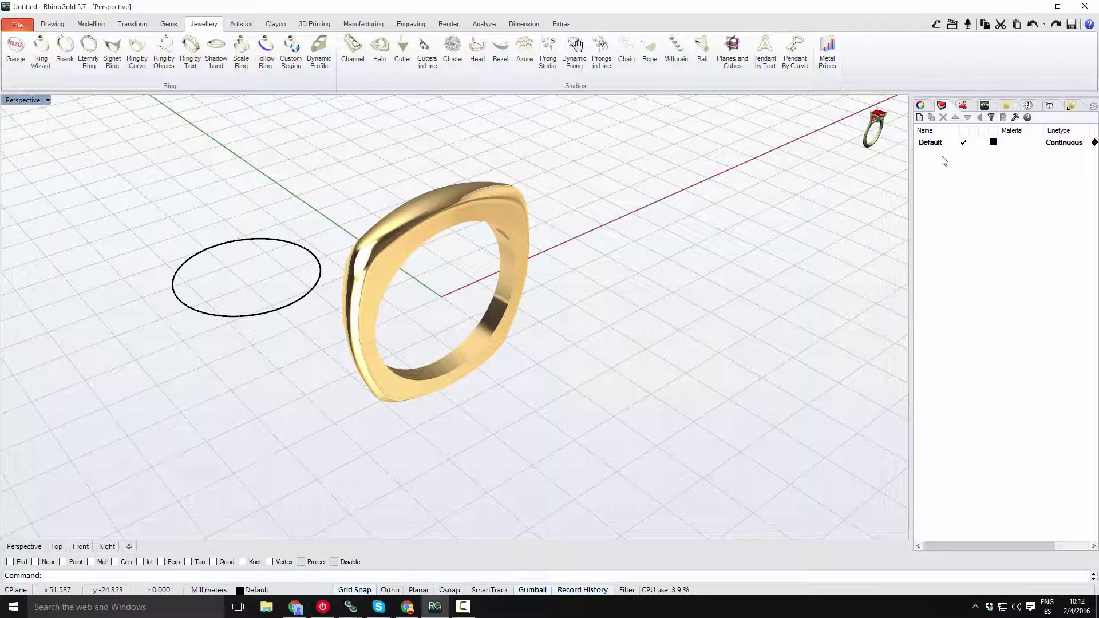
scroll(564, 335, up, 1)
scroll(347, 281, up, 1)
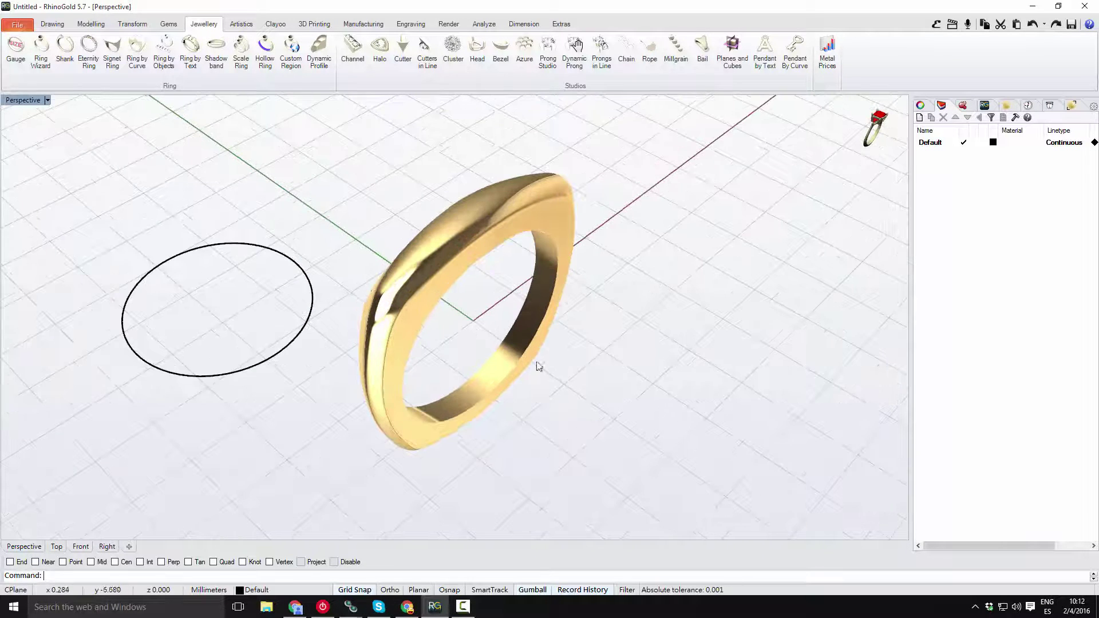
scroll(535, 364, up, 1)
right_drag(713, 302, 643, 326)
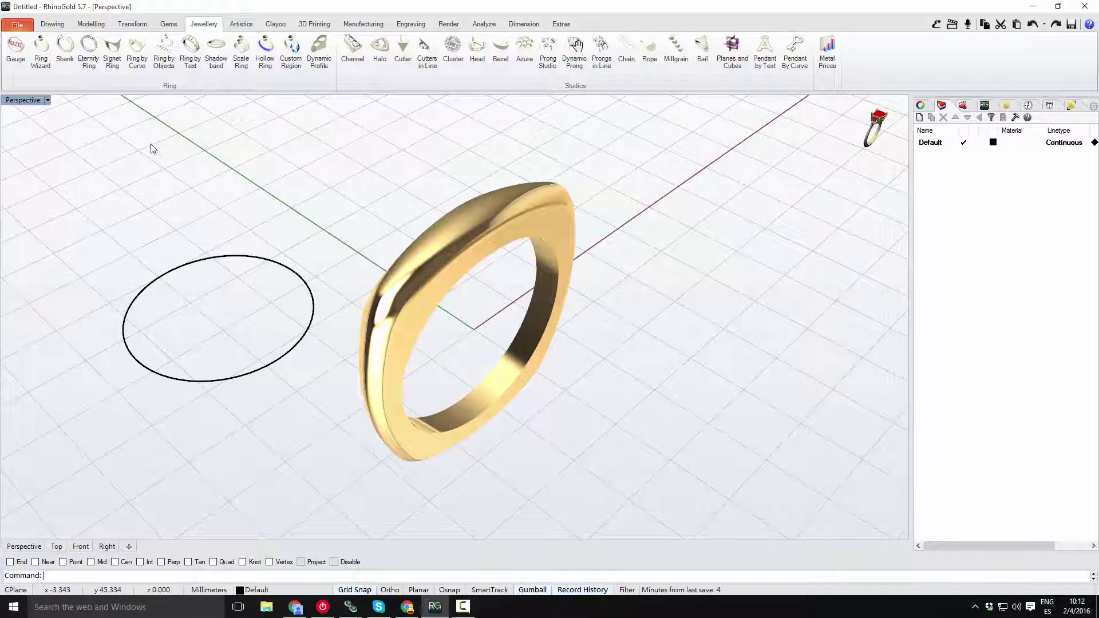
click(91, 24)
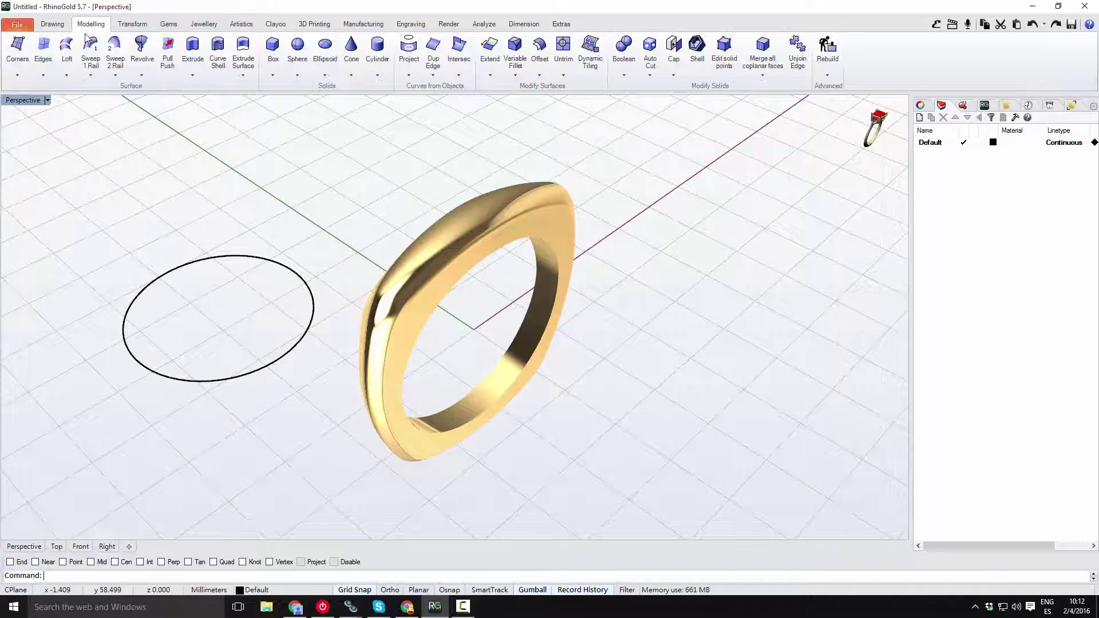
- Draw an ellipse on the grid to the right of the ring
click(52, 23)
click(170, 46)
click(706, 276)
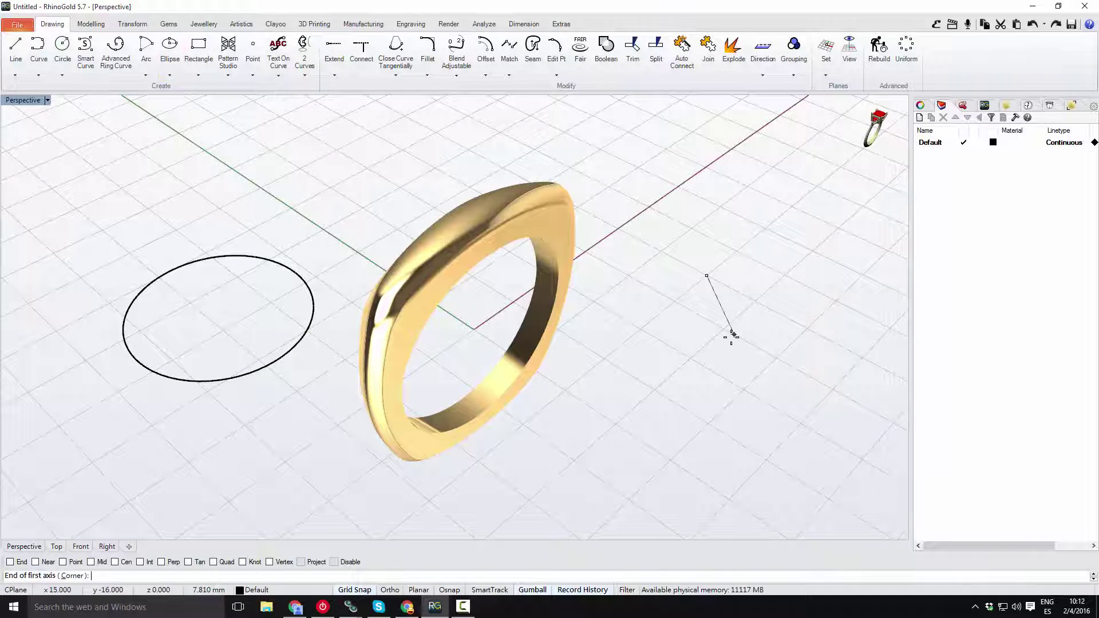
click(728, 340)
click(815, 248)
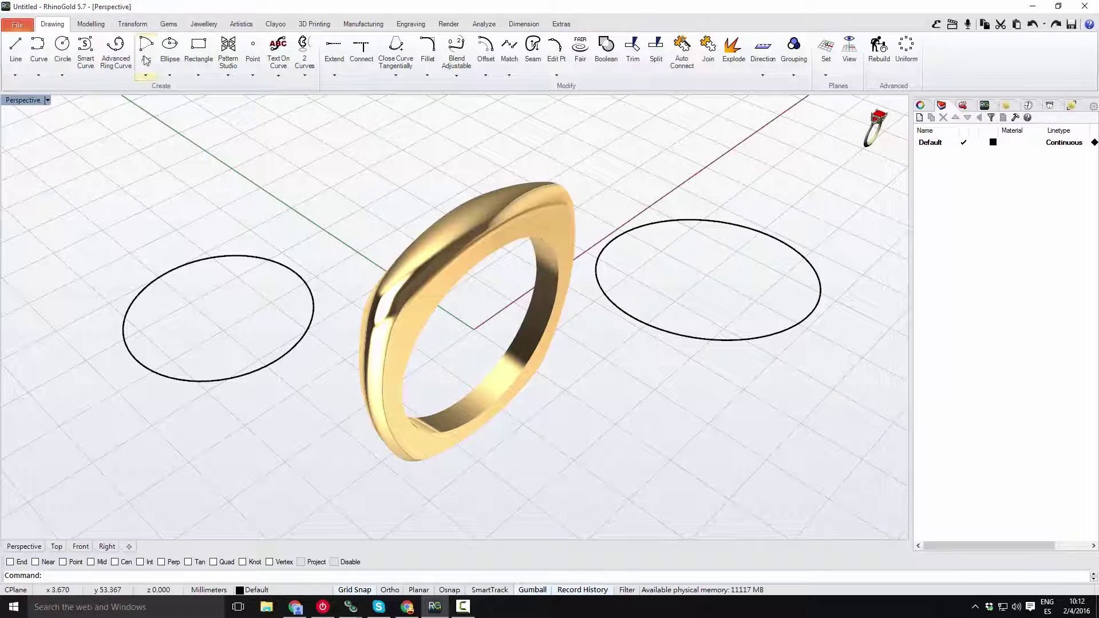
- Draw a rectangle above the circle
click(189, 63)
click(327, 168)
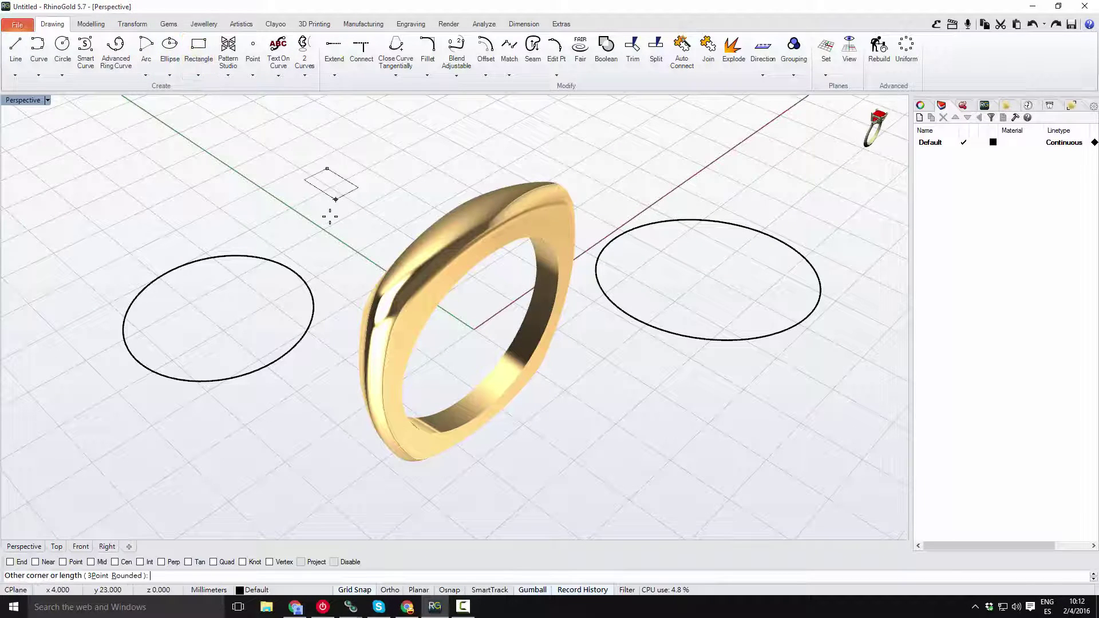
click(330, 240)
right_drag(329, 240, 400, 275)
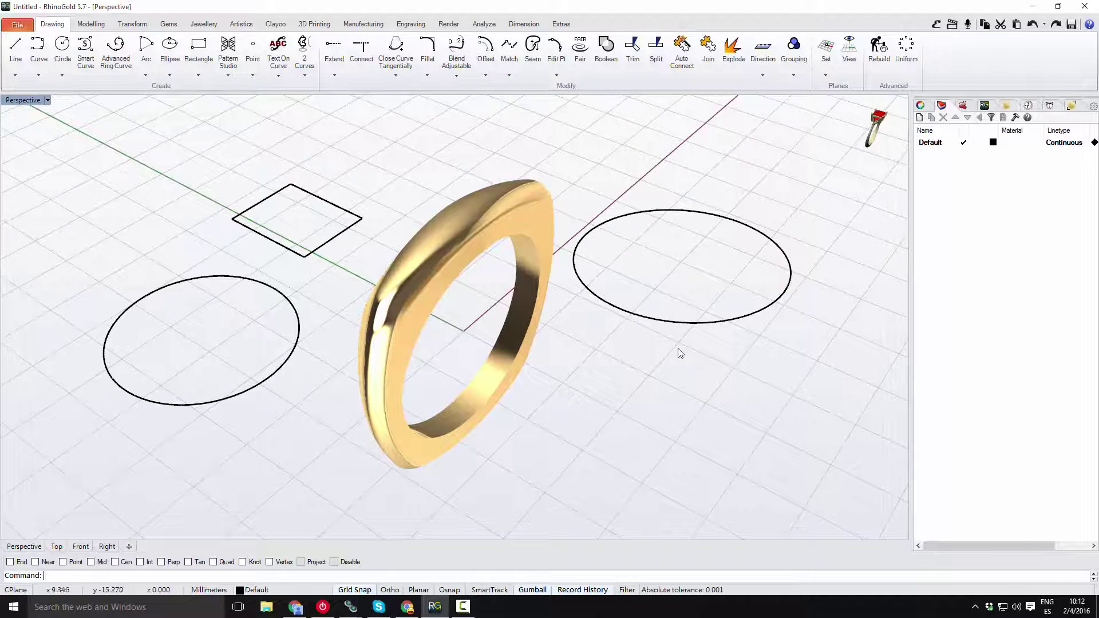
- Add a new layer named 'curves' with its colour set to red (255, 0, 0)
click(920, 118)
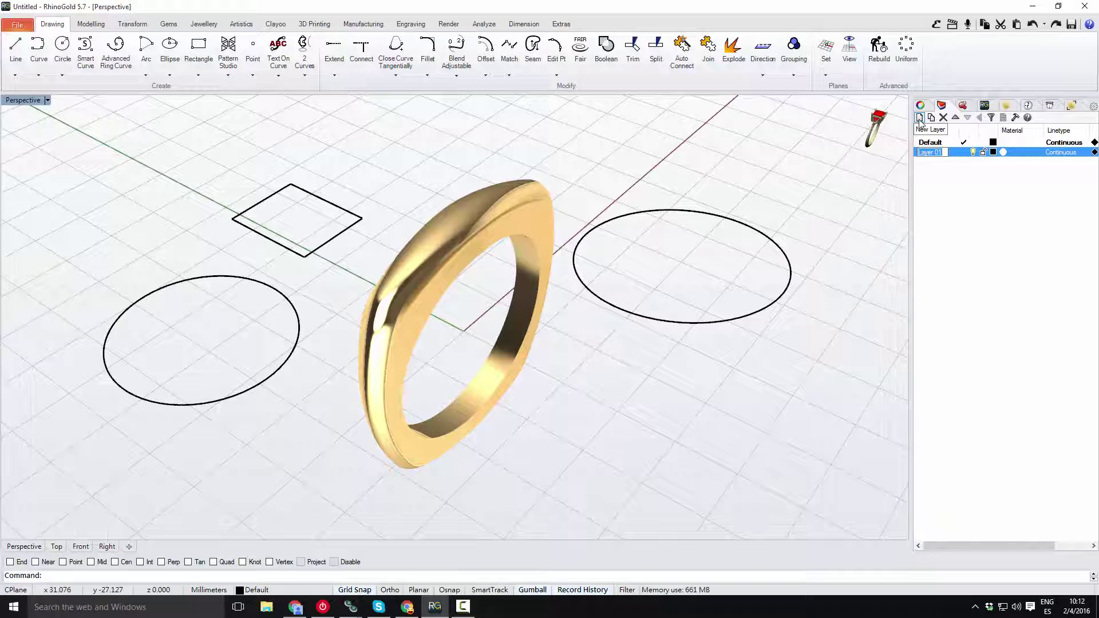
text(curves)
key(Return)
click(994, 152)
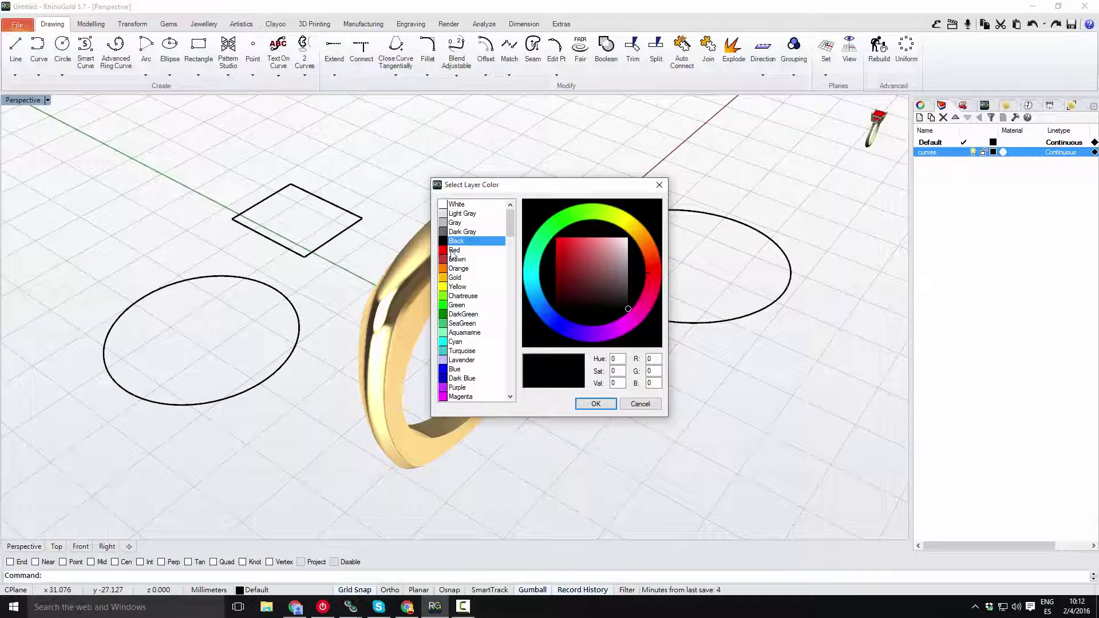
click(453, 251)
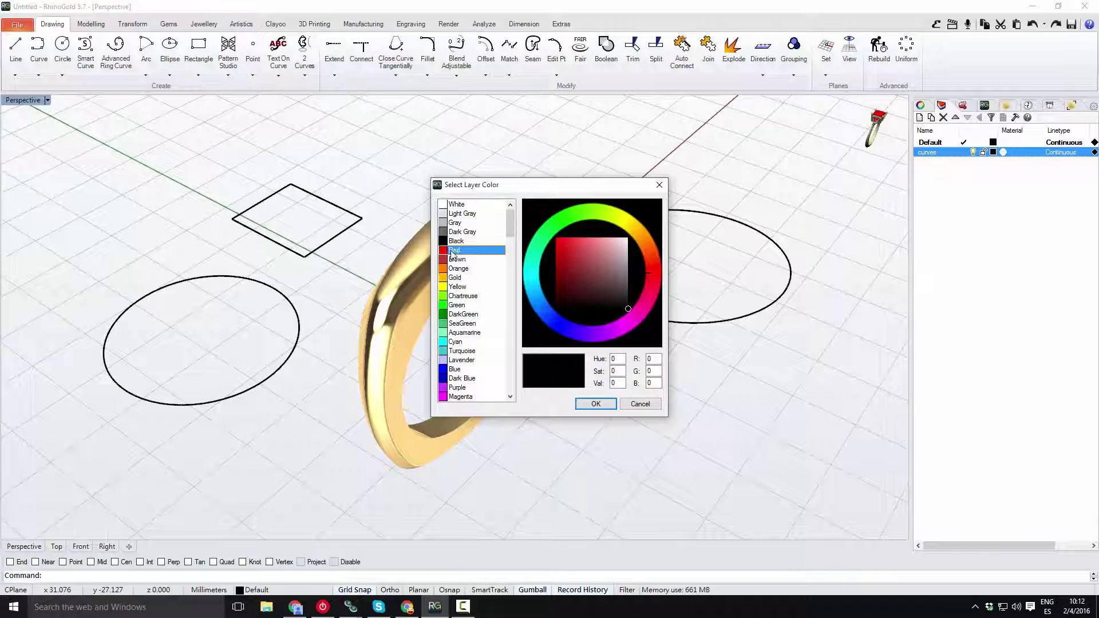
click(594, 404)
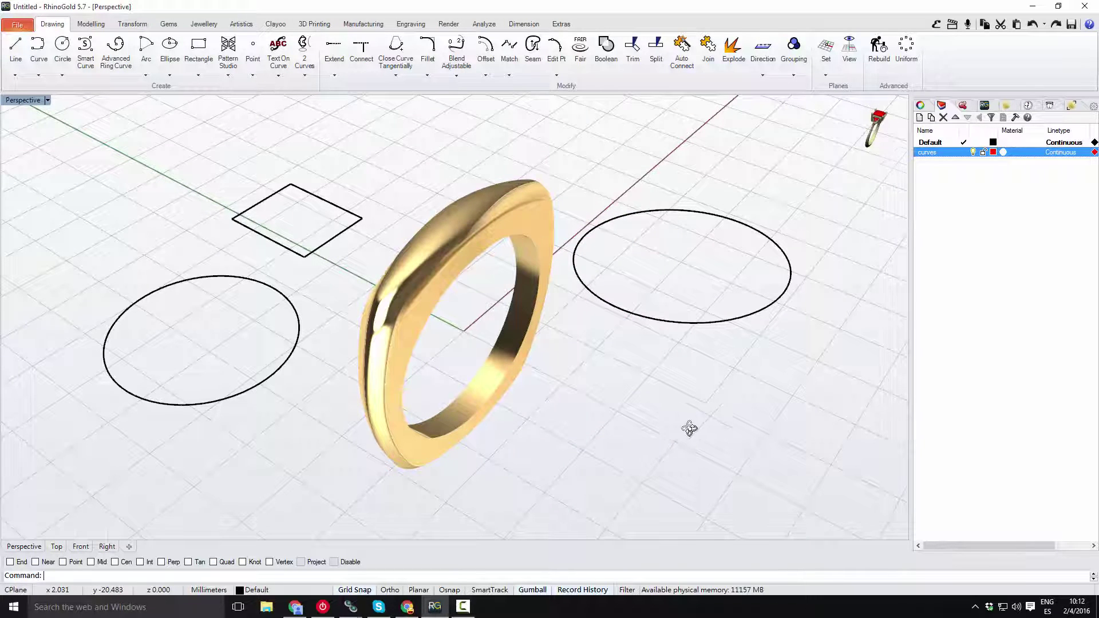
- Select the black ellipse to the right of the gold ring
right_drag(689, 430, 721, 425)
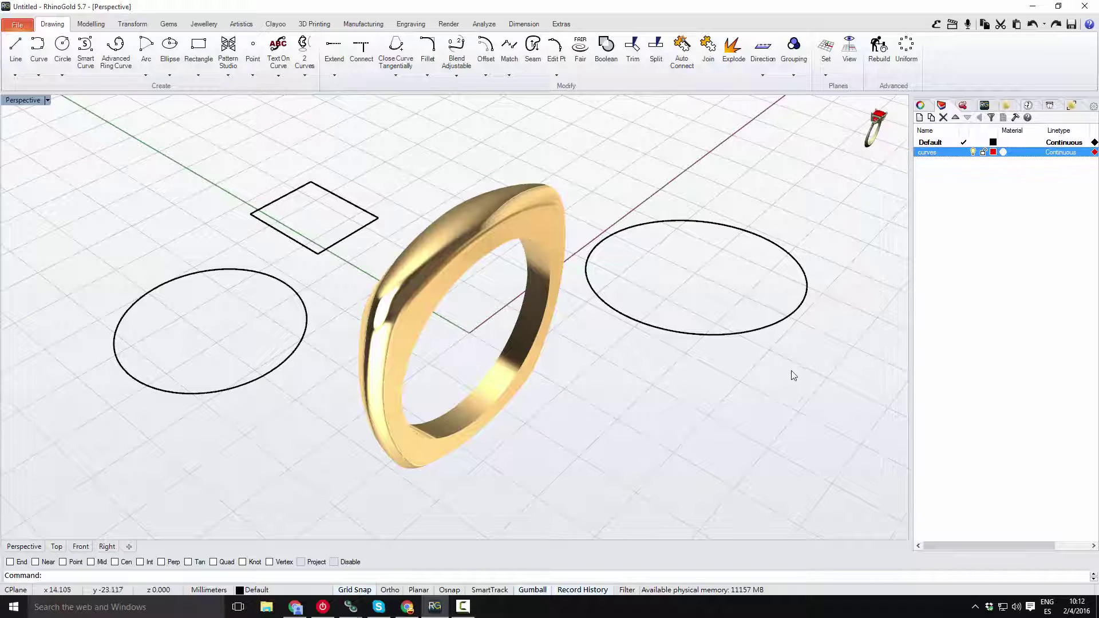
right_drag(629, 260, 639, 265)
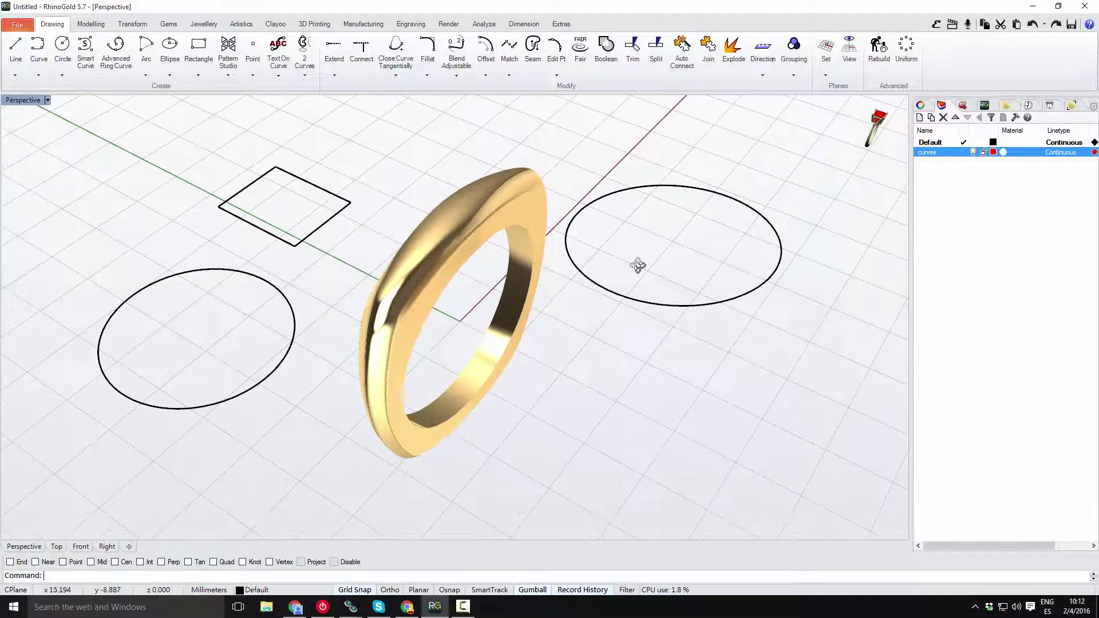
right_drag(654, 378, 673, 338)
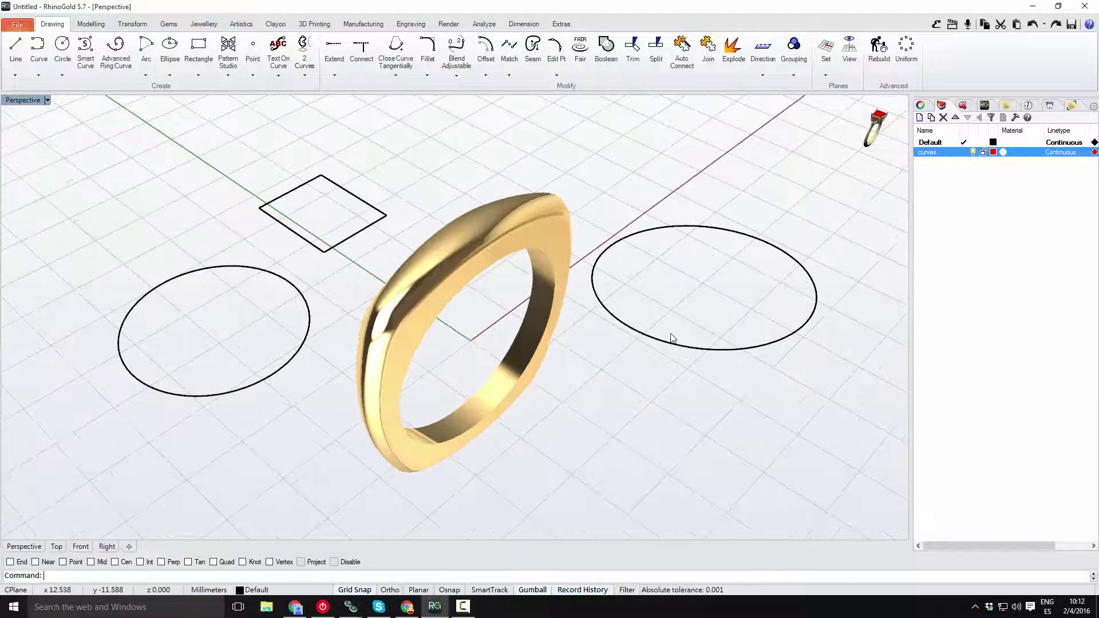
click(662, 229)
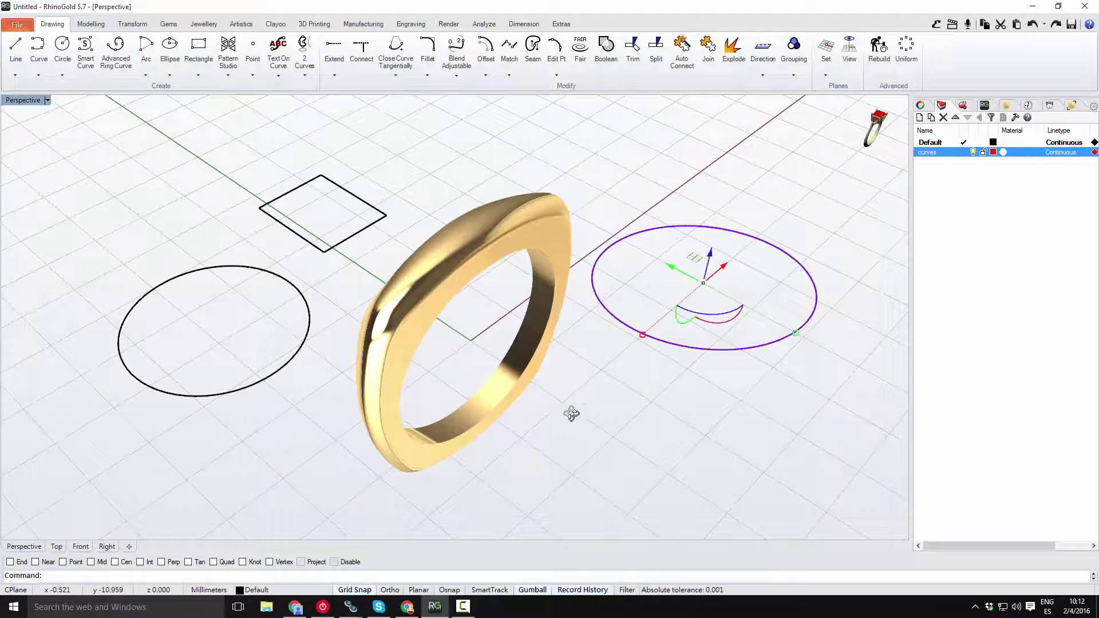
mouse_move(572, 413)
right_down()
mouse_move(584, 418)
mouse_move(565, 397)
right_up()
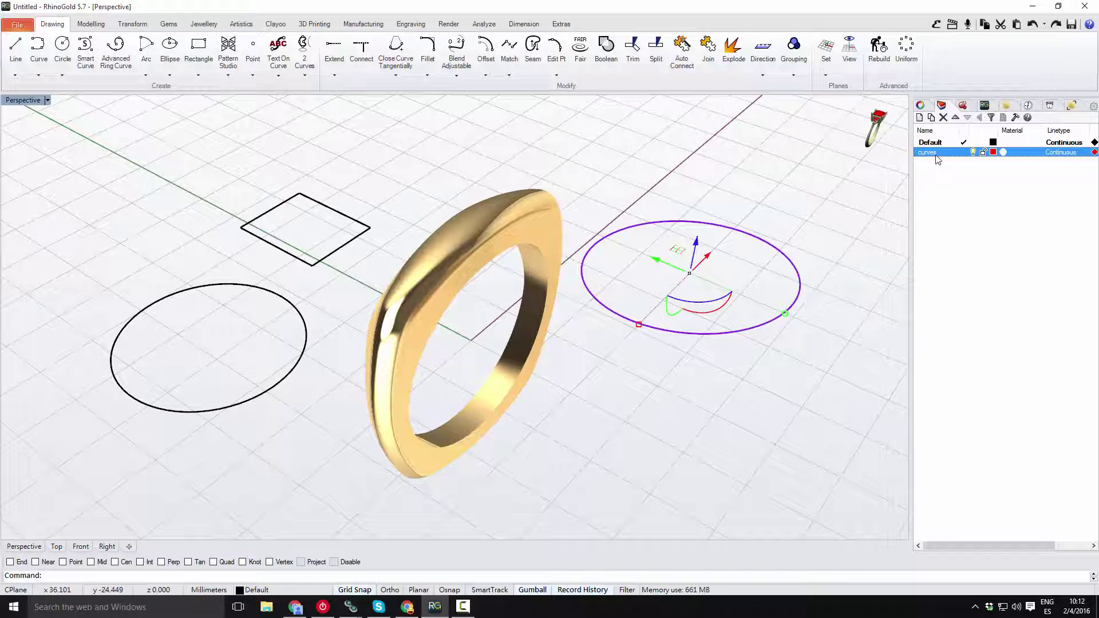
mouse_move(906, 189)
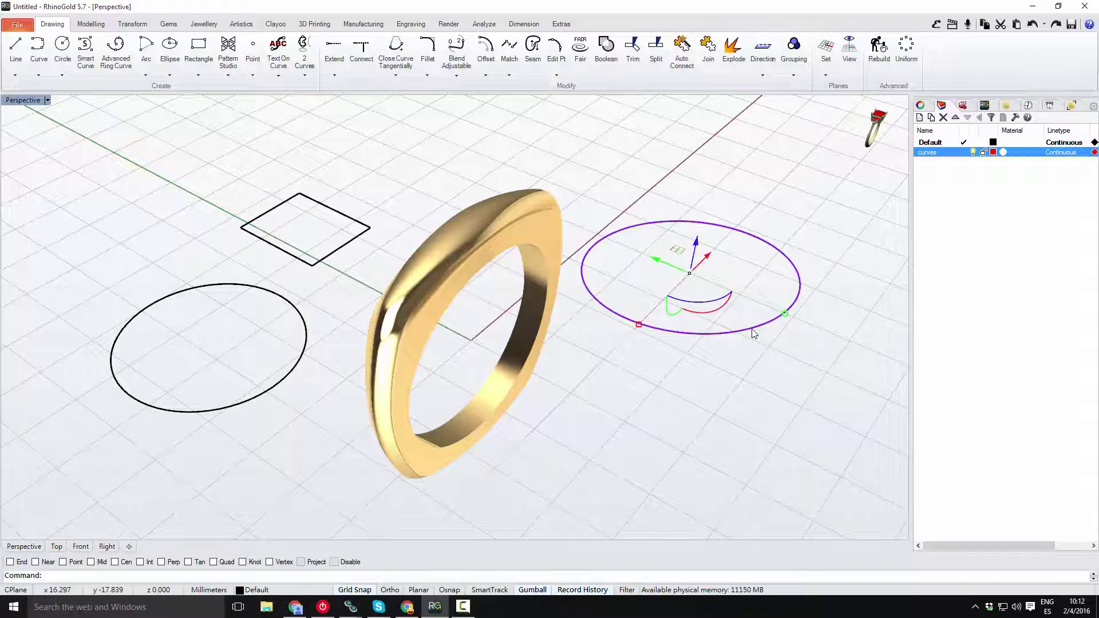
- Move the selected ellipse onto the curves layer, confirm it turns red, then deselect
right_click(940, 157)
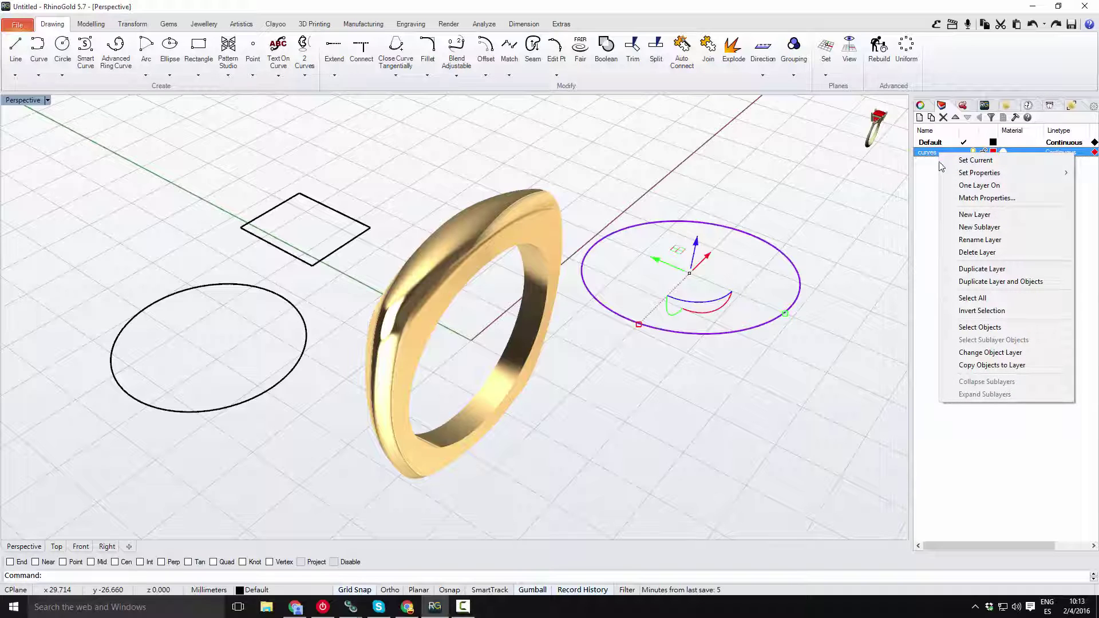
click(982, 353)
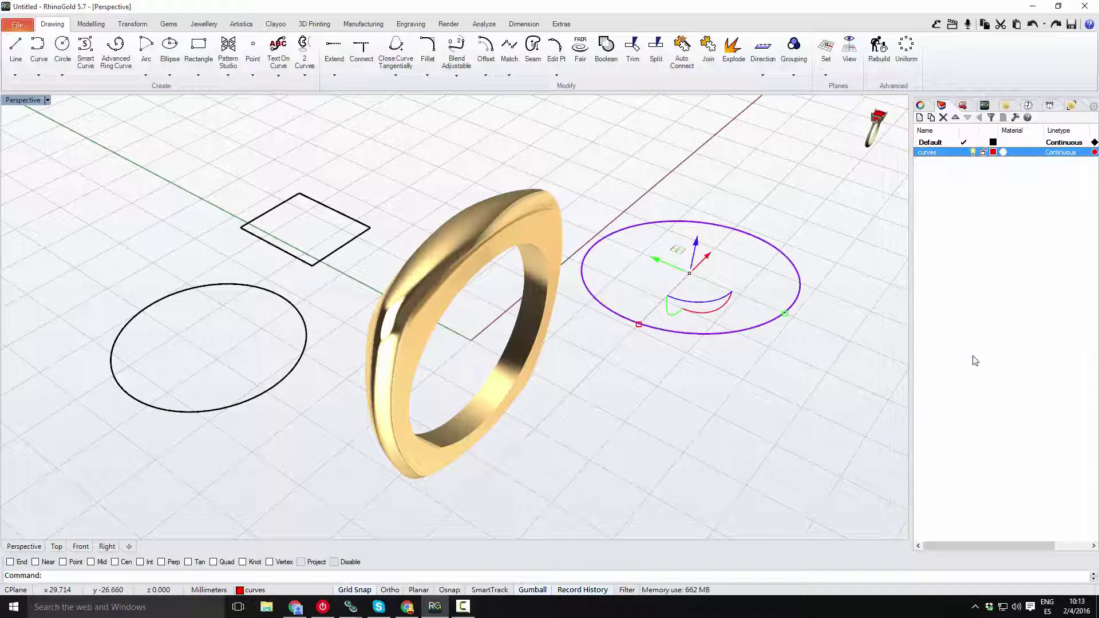
click(801, 280)
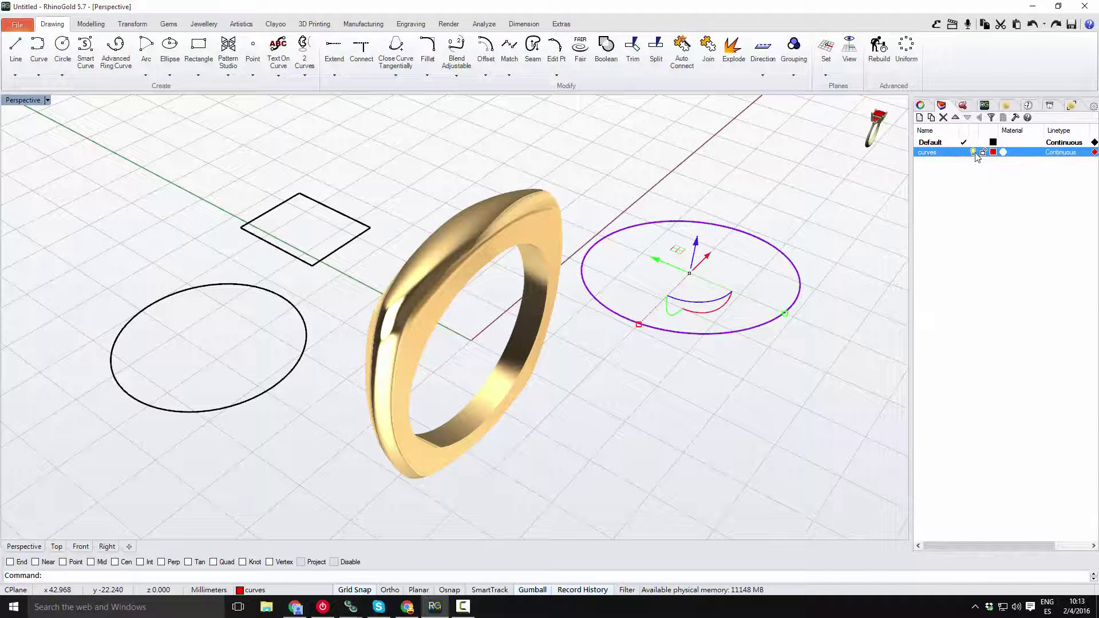
click(827, 352)
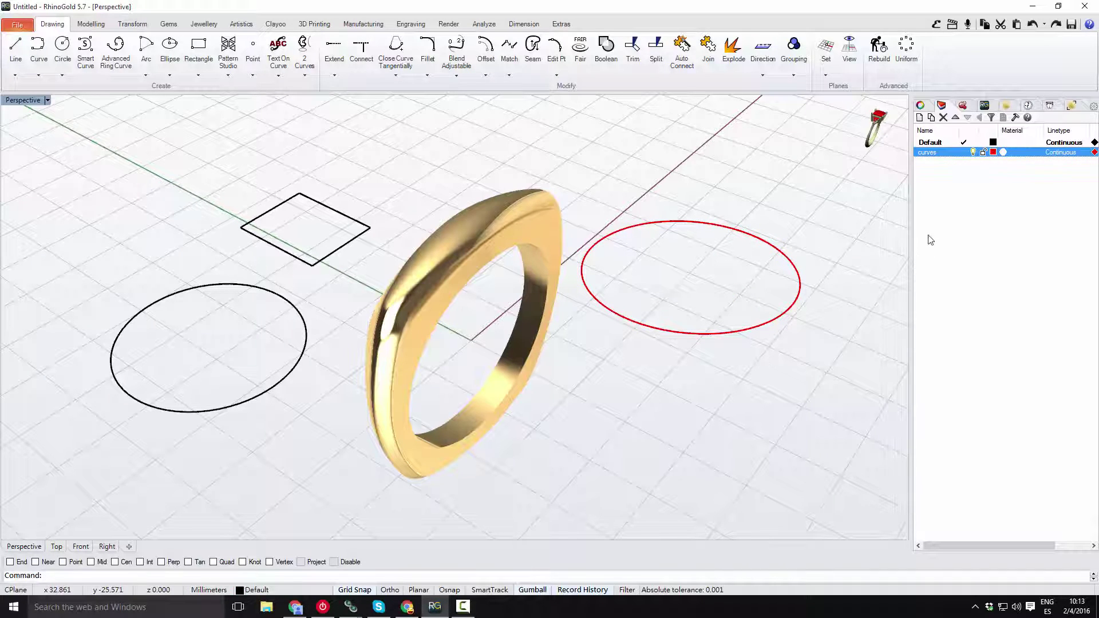
- Toggle the curves layer's visibility off and on, then select the rectangle and left circle
click(973, 152)
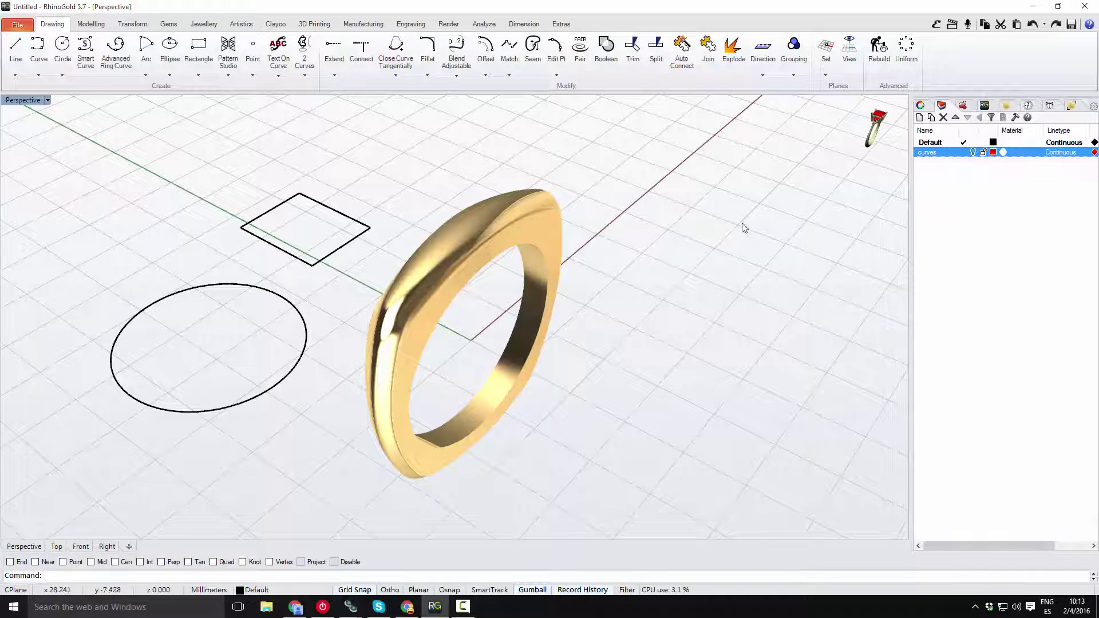
click(973, 153)
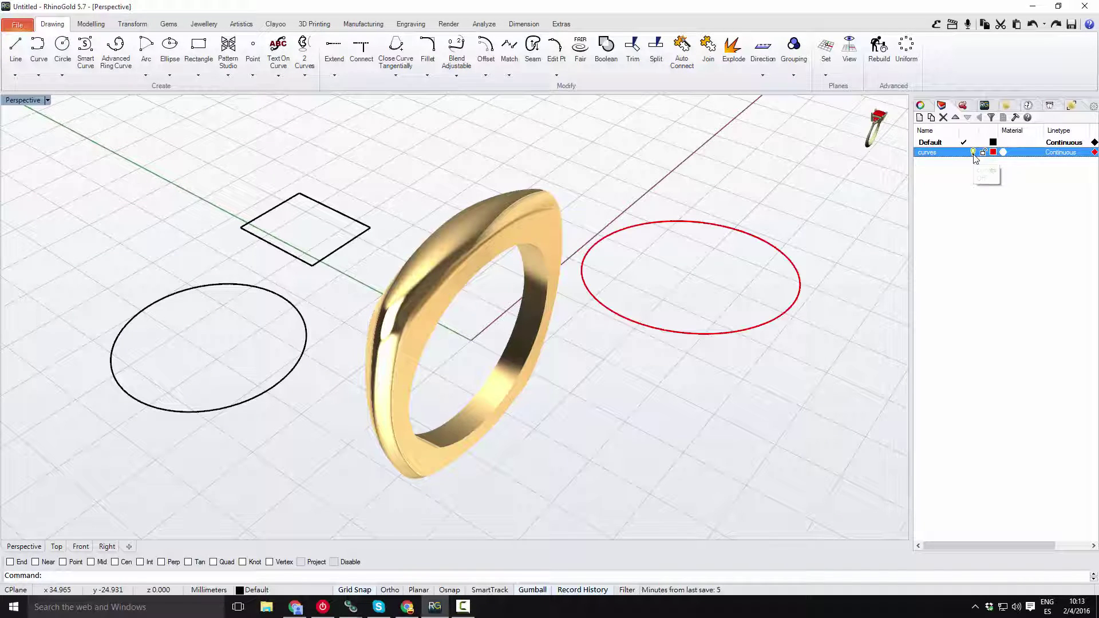
right_drag(723, 368, 690, 380)
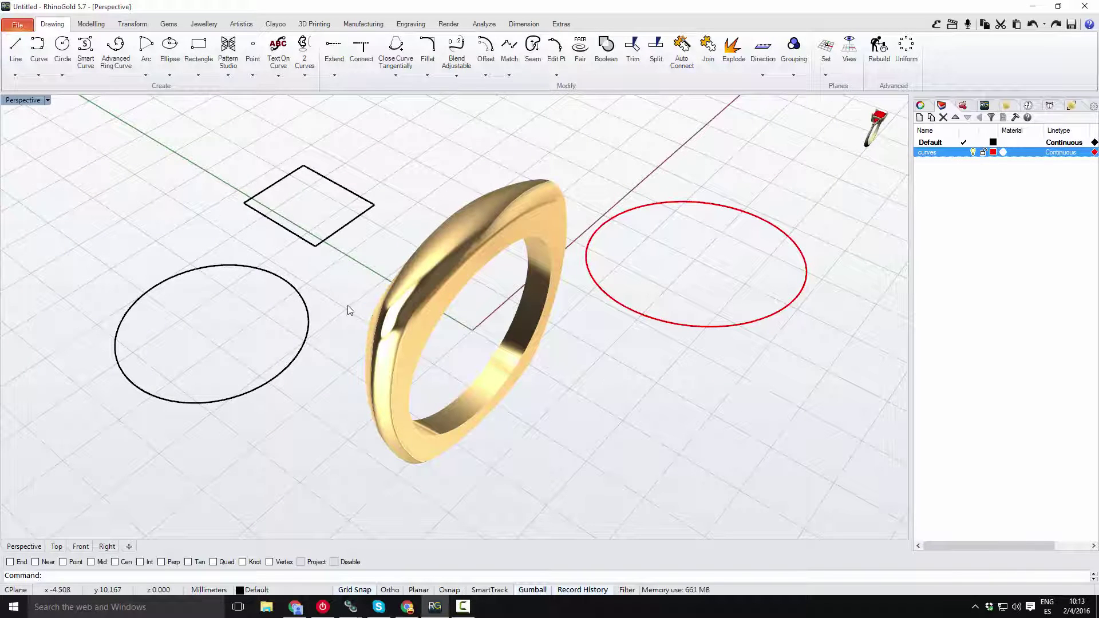
drag(350, 308, 256, 237)
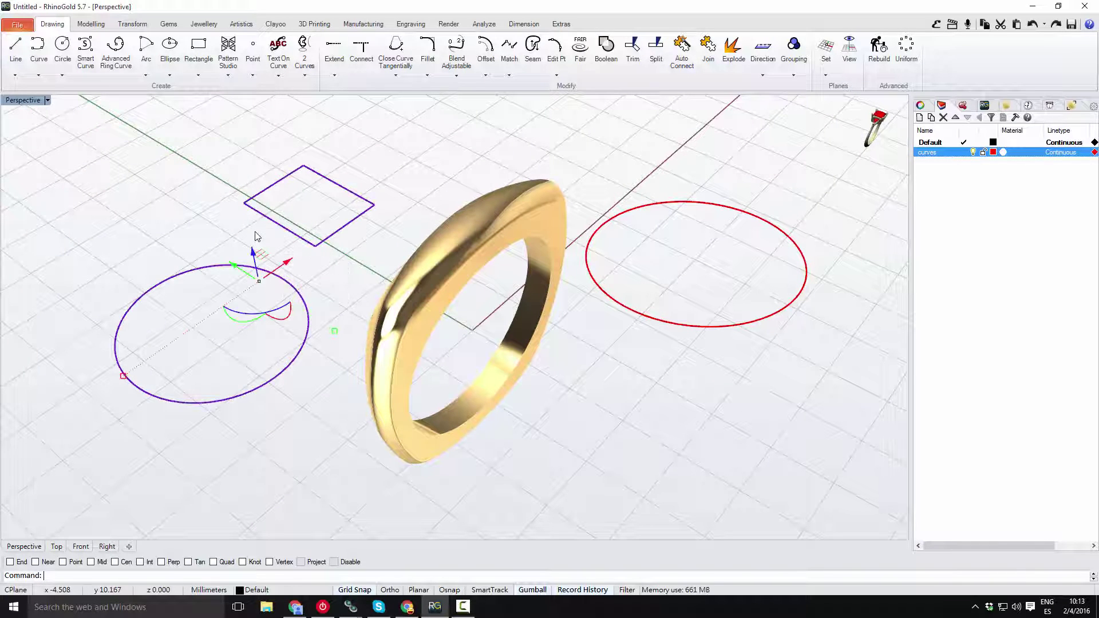
right_click(950, 155)
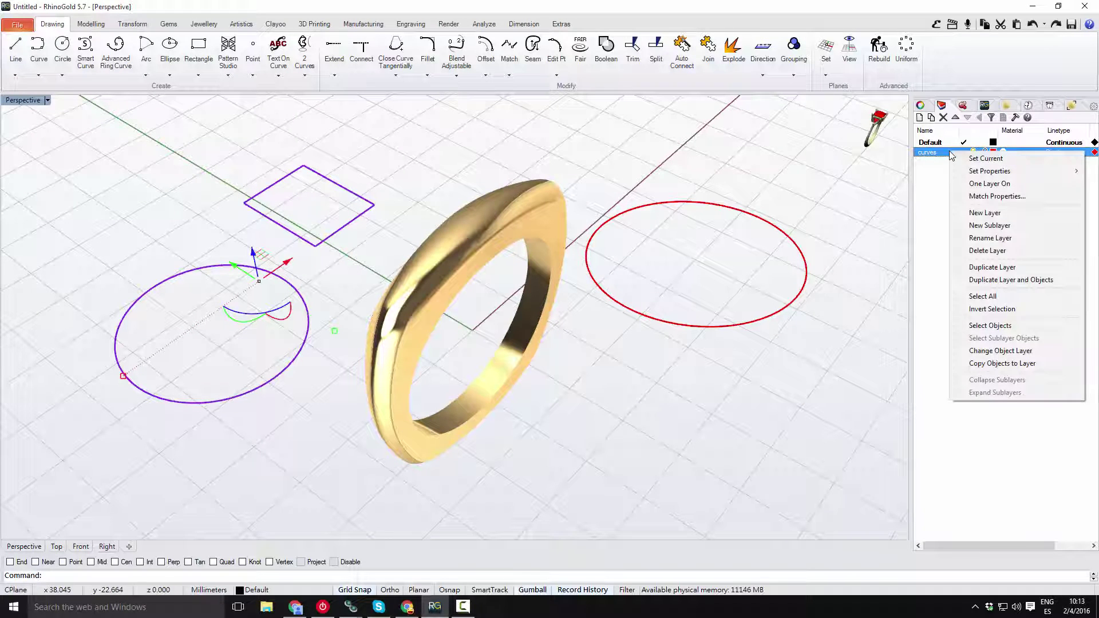
- Move the rectangle and circle onto the curves layer so all three curves show red
click(990, 351)
right_drag(671, 378, 648, 388)
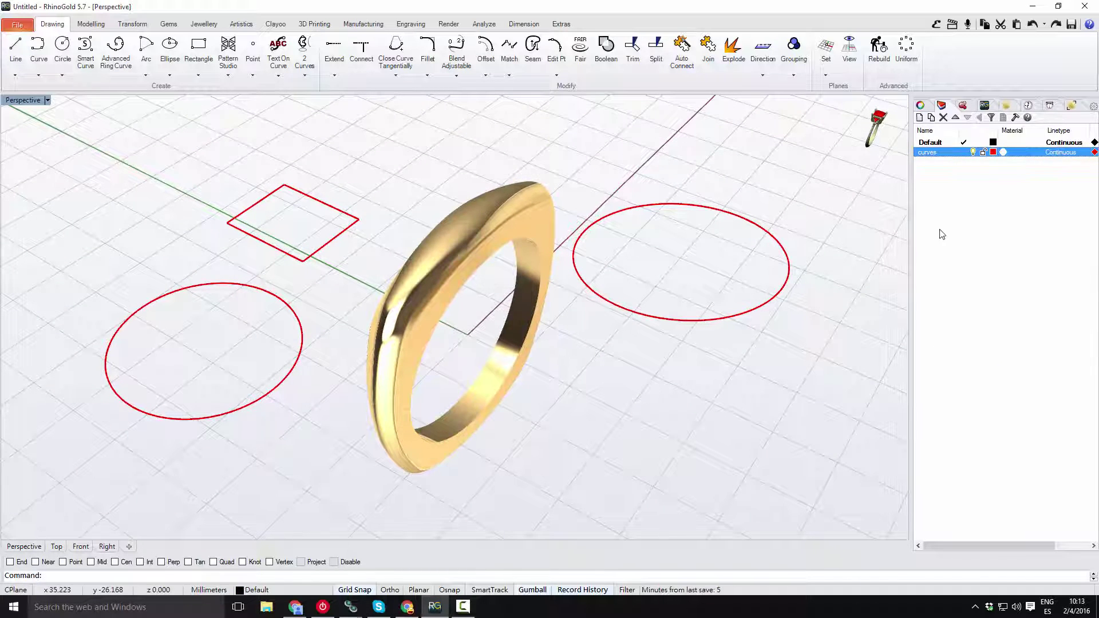
right_click(940, 155)
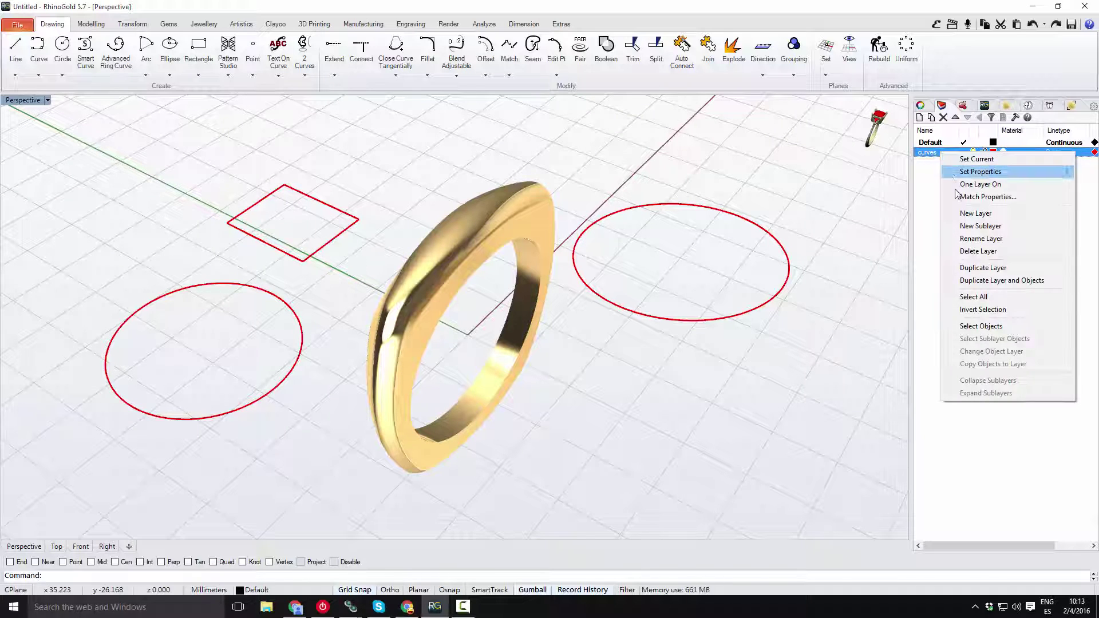
click(908, 161)
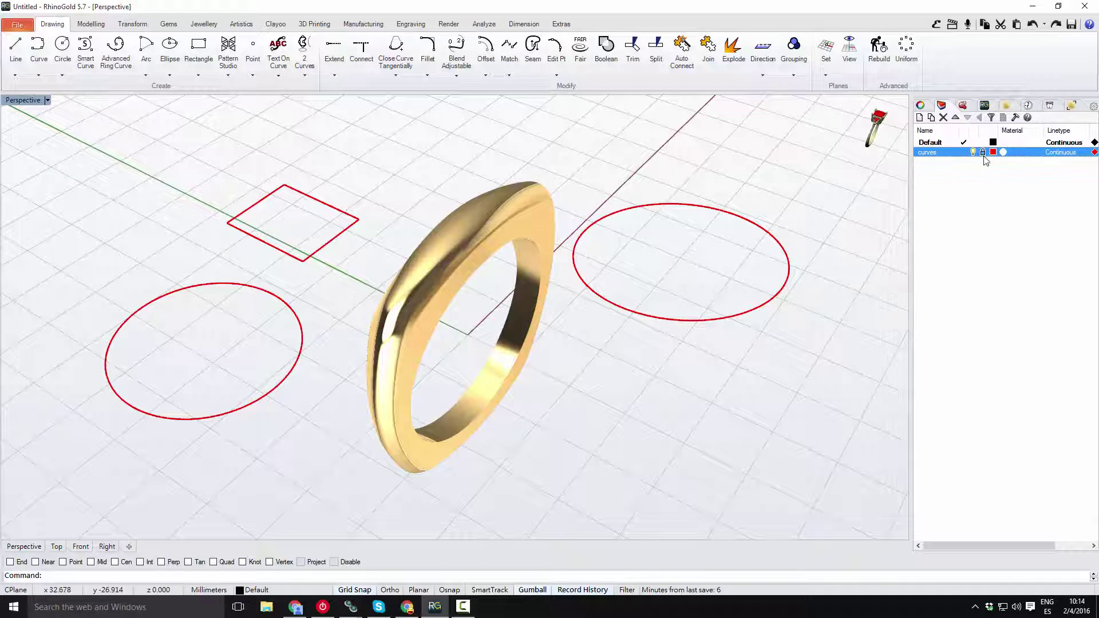
- Move the red ellipse on the right of the ring slightly lower and clear the selection
drag(744, 316, 761, 375)
click(746, 400)
right_drag(746, 401, 753, 406)
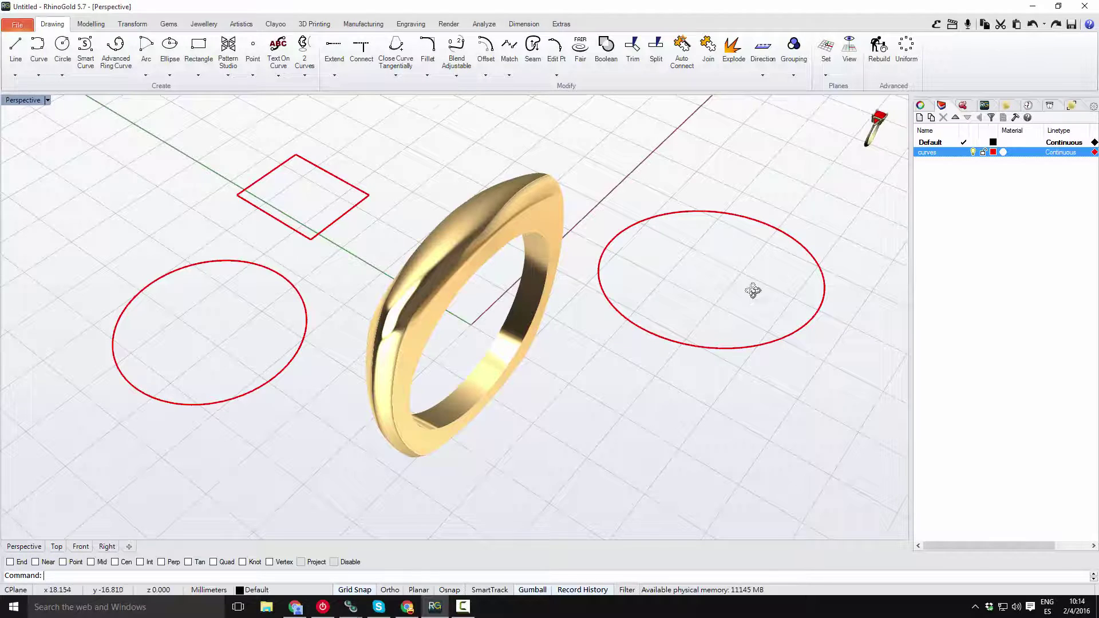
right_drag(753, 290, 760, 287)
- Hide the curves layer, then show it again so all curves are visible
click(974, 152)
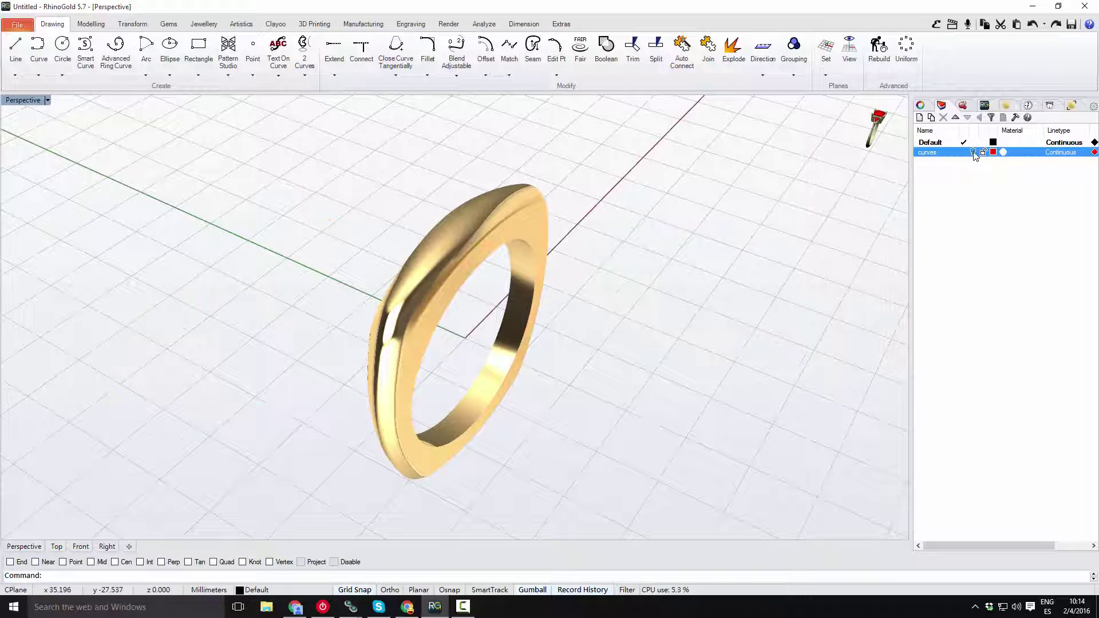
click(973, 152)
right_drag(707, 287, 697, 297)
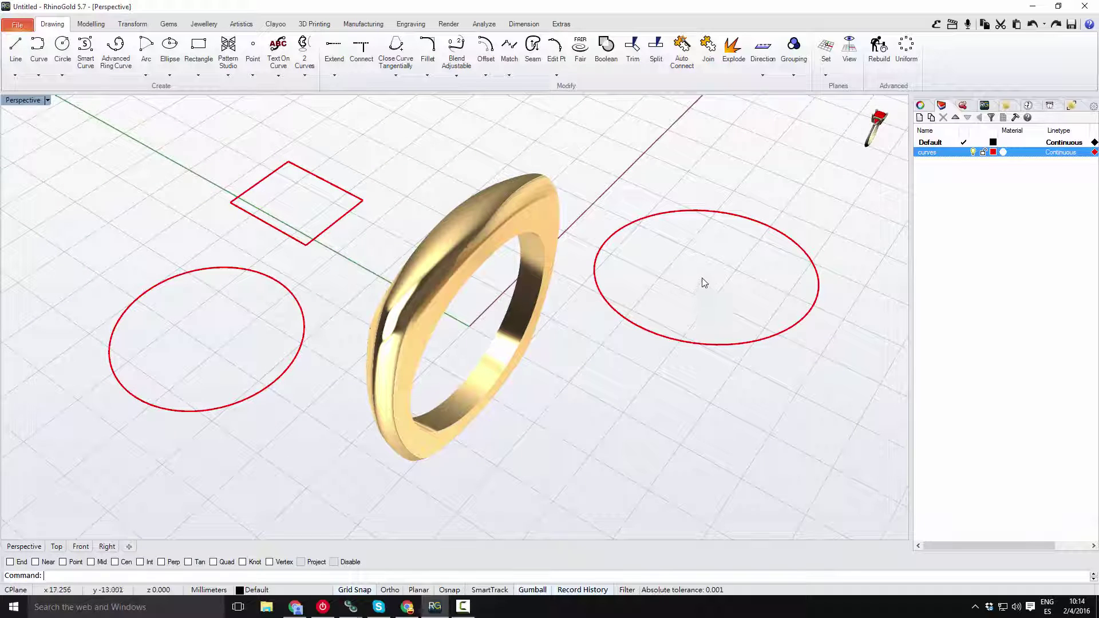
right_drag(627, 388, 628, 388)
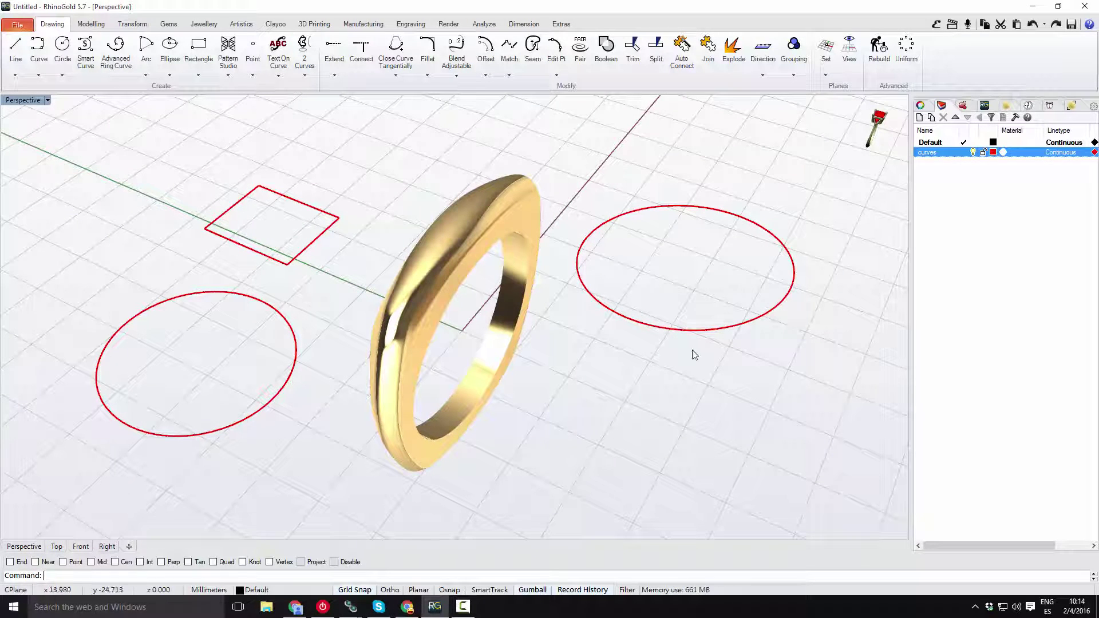
right_drag(530, 375, 590, 386)
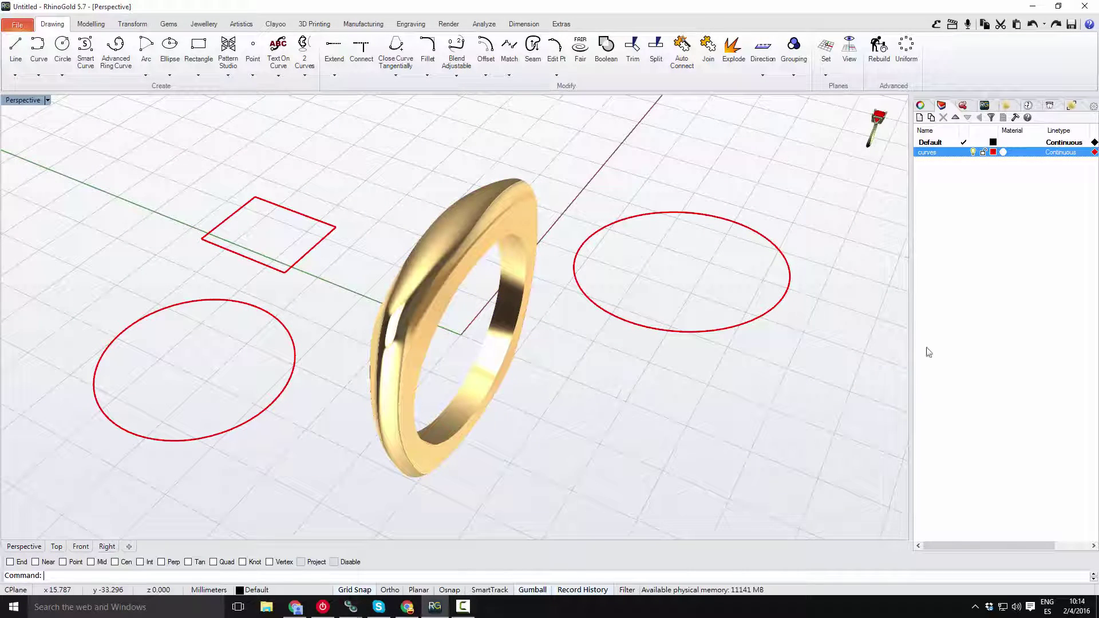
- Add a new layer named ring and set its layer colour to Gold
click(920, 119)
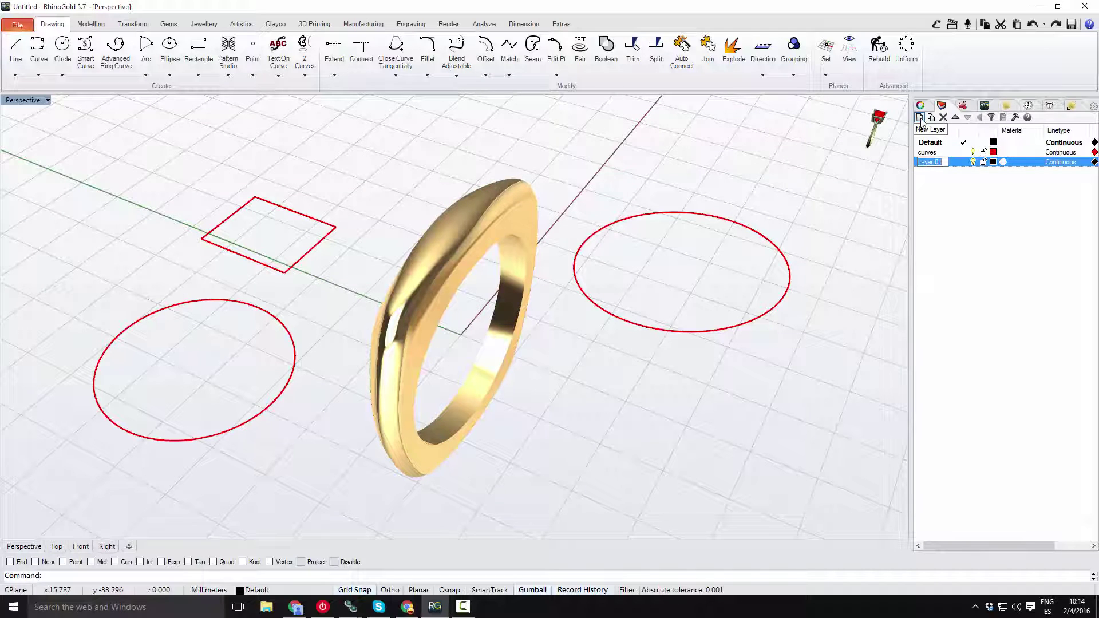
text(ring)
click(993, 162)
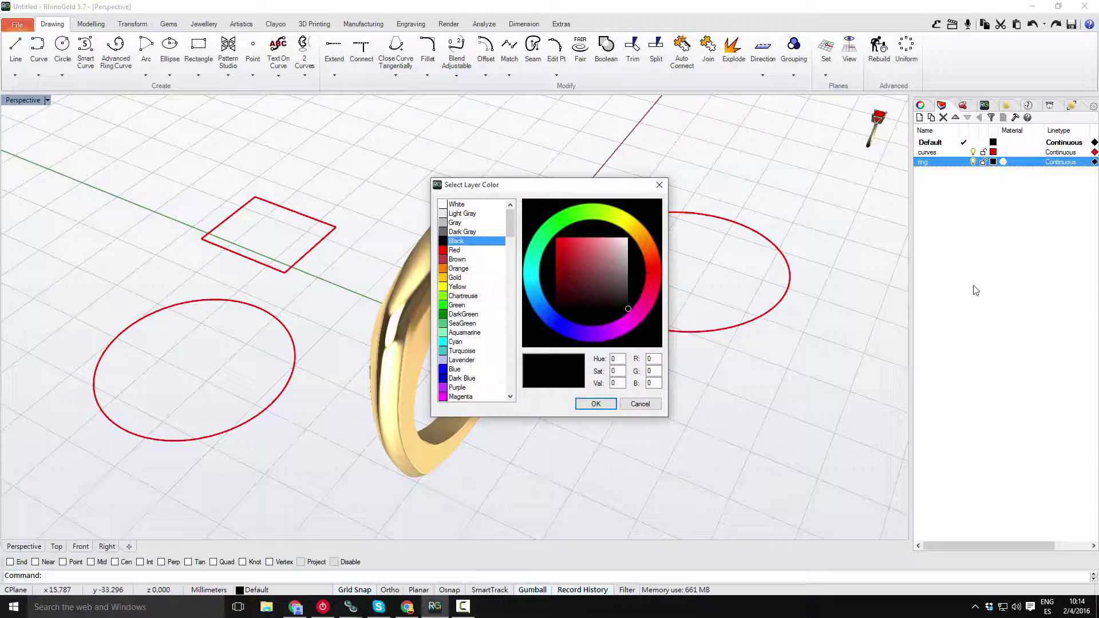
click(455, 278)
click(596, 404)
- Switch the Perspective view to Shaded, then Rendered display mode to show the gold ring
right_drag(653, 437, 651, 425)
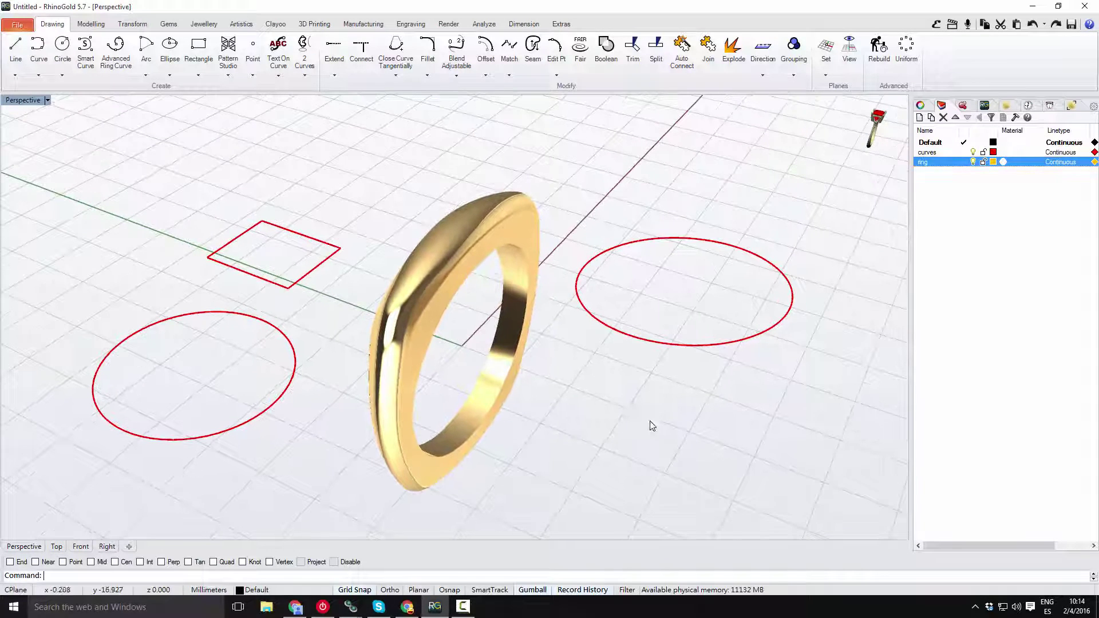
click(821, 129)
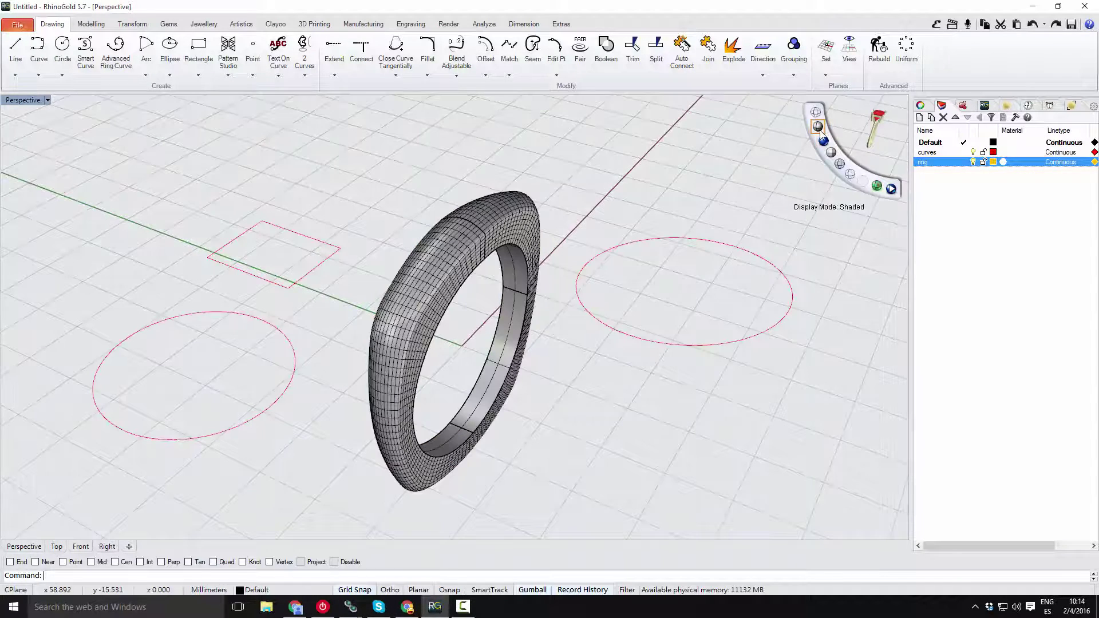
click(825, 142)
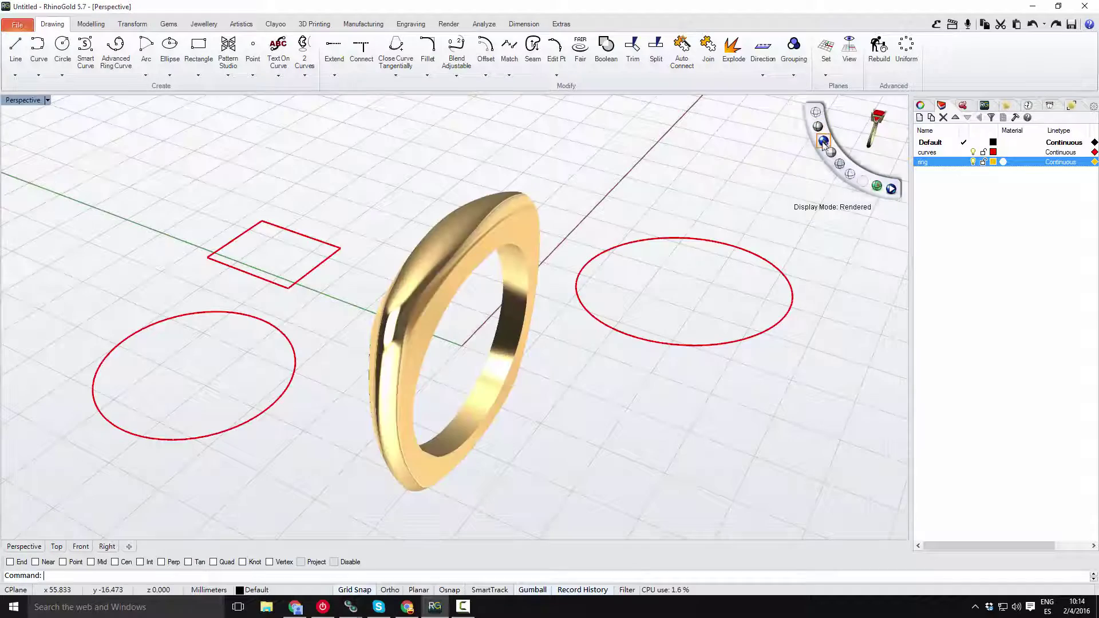
right_drag(529, 238, 633, 272)
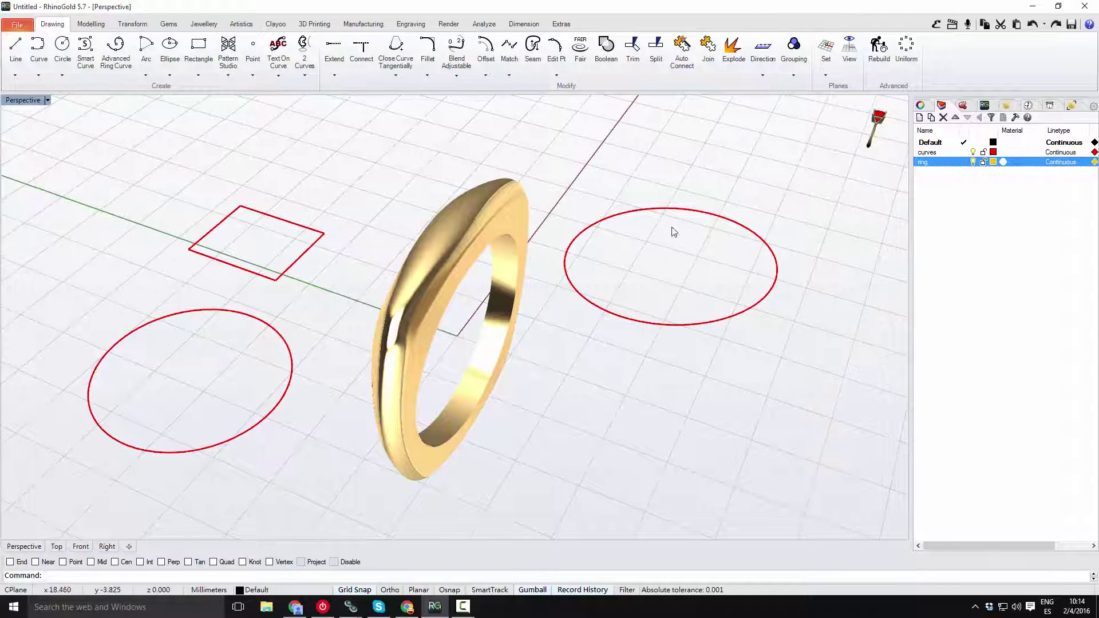
- Return to Shaded display and move the ring shank onto the ring layer with Change Object Layer
click(818, 129)
right_drag(538, 269, 581, 273)
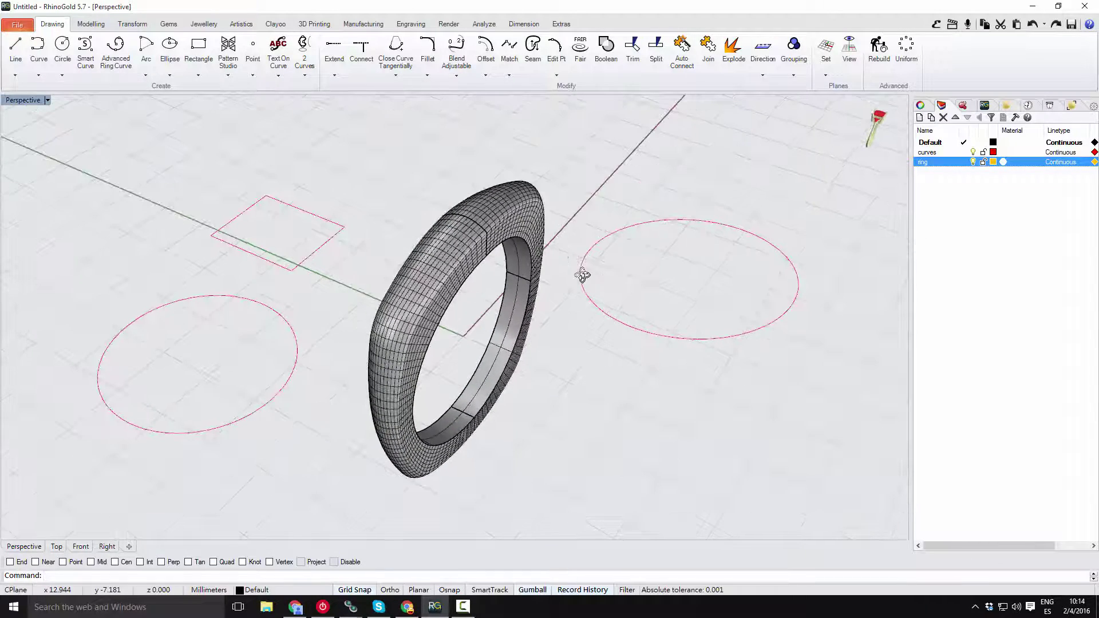
click(537, 274)
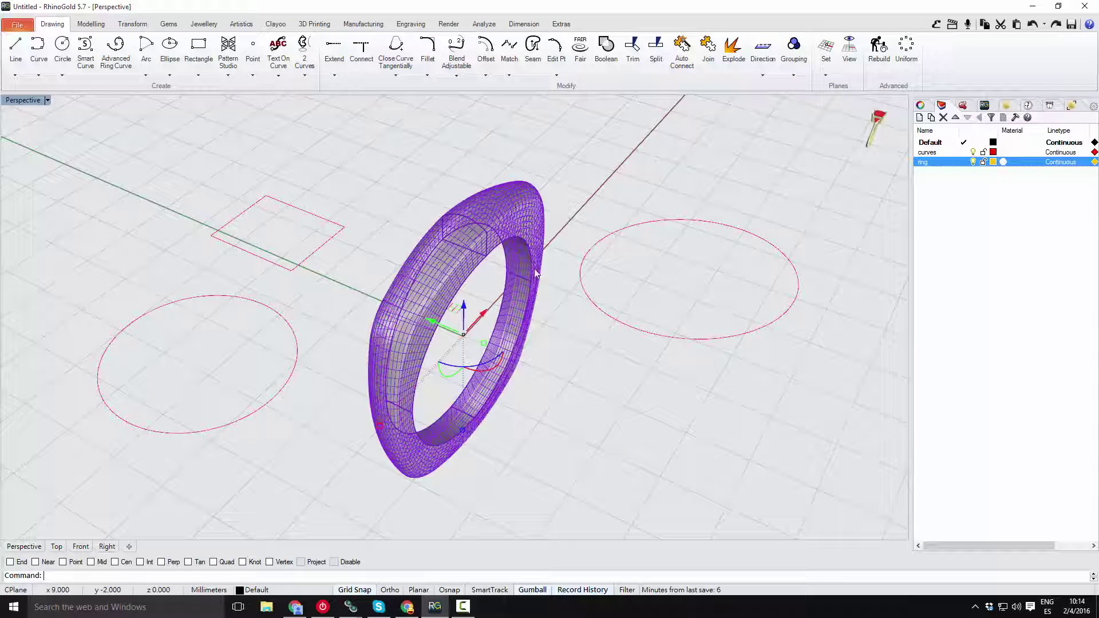
right_click(940, 166)
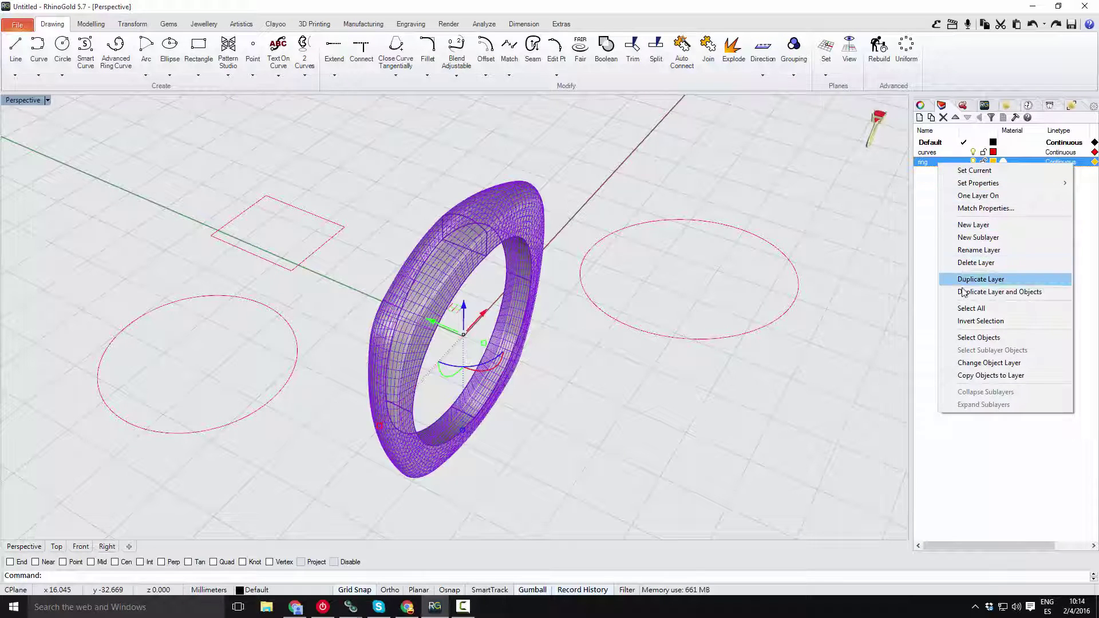
click(981, 363)
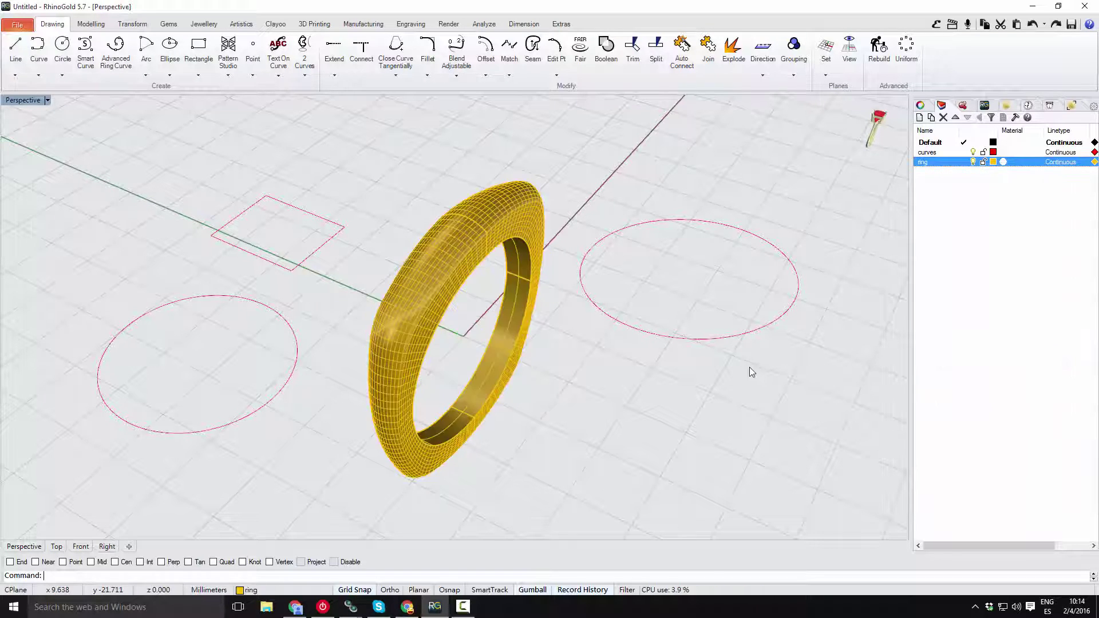
- Select the ring shank to confirm its new layer, then deselect it
right_drag(749, 373, 558, 364)
click(541, 361)
click(603, 399)
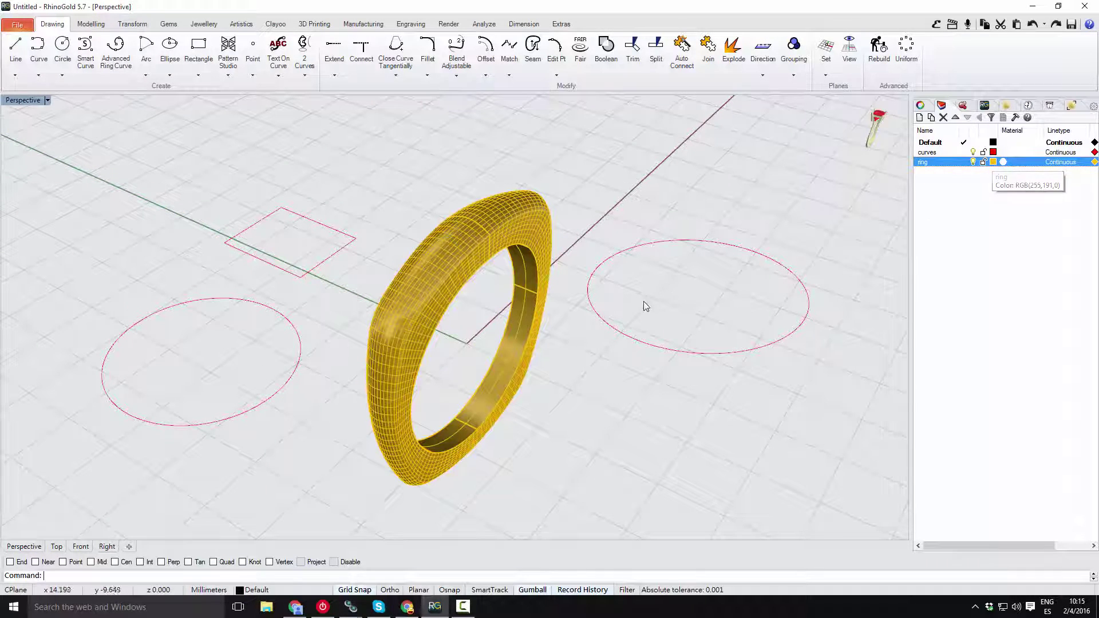
right_drag(645, 304, 483, 420)
scroll(541, 423, down, 3)
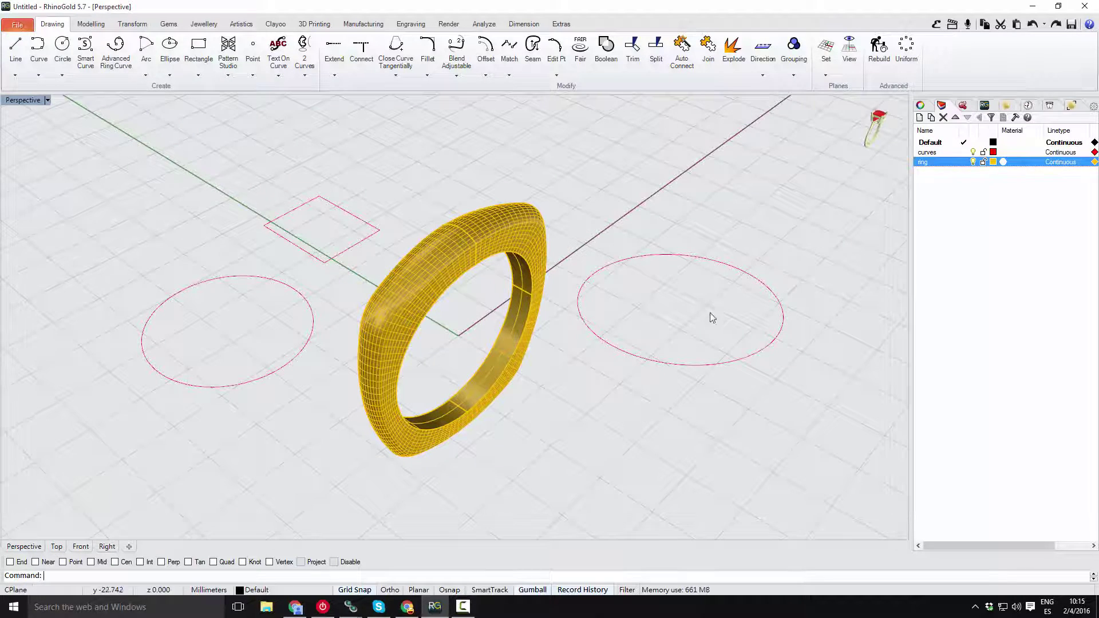
right_drag(711, 314, 579, 366)
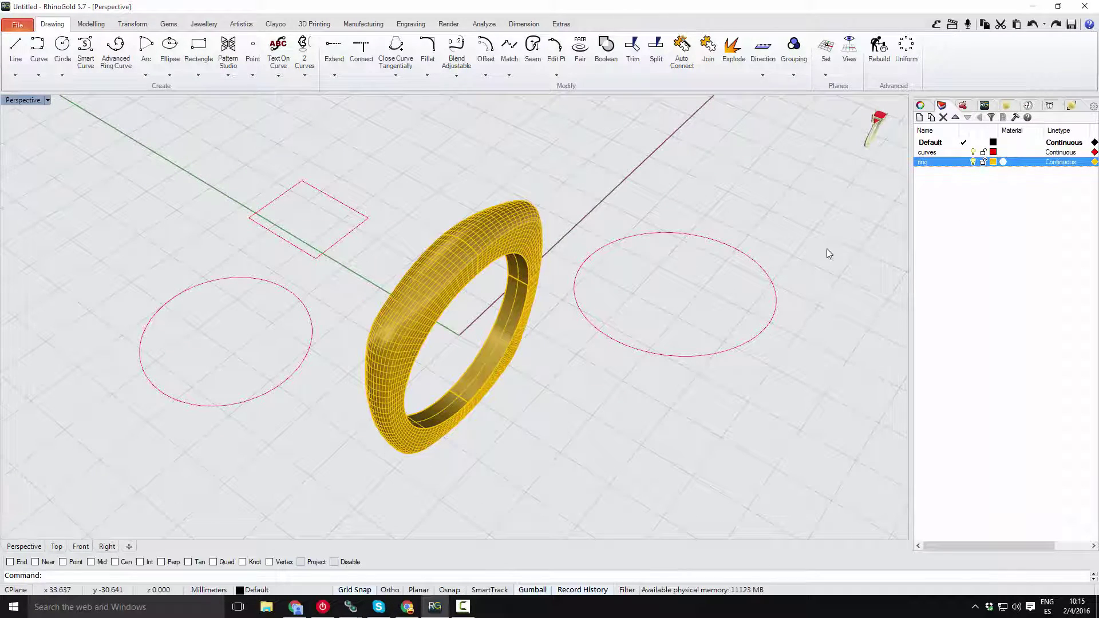
right_drag(475, 339, 485, 340)
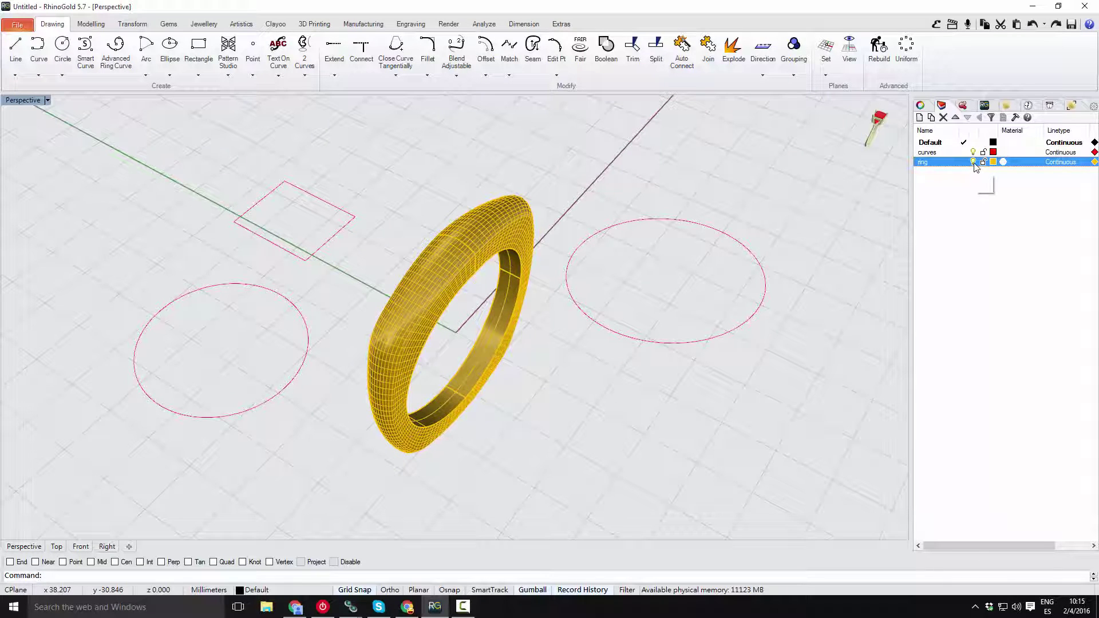
click(973, 162)
click(973, 162)
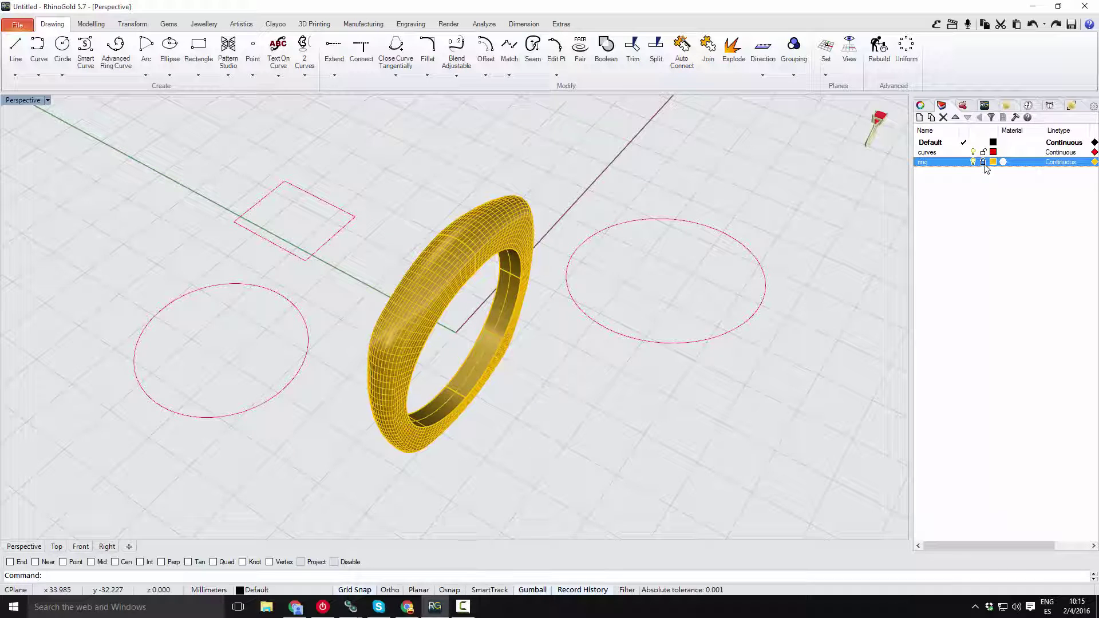
right_drag(471, 243, 480, 259)
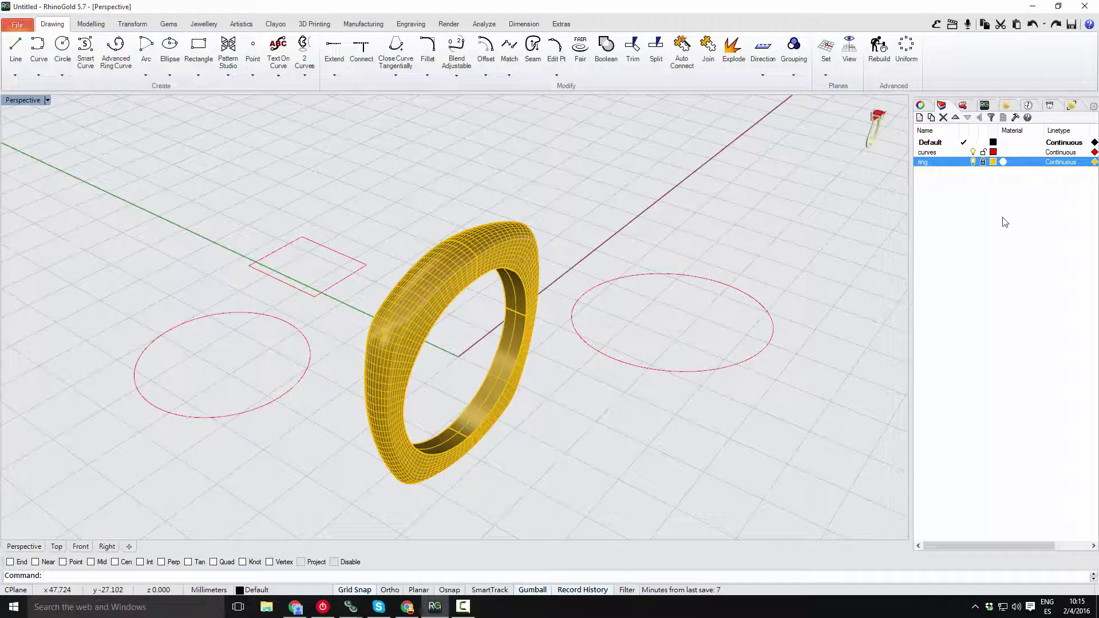
click(514, 256)
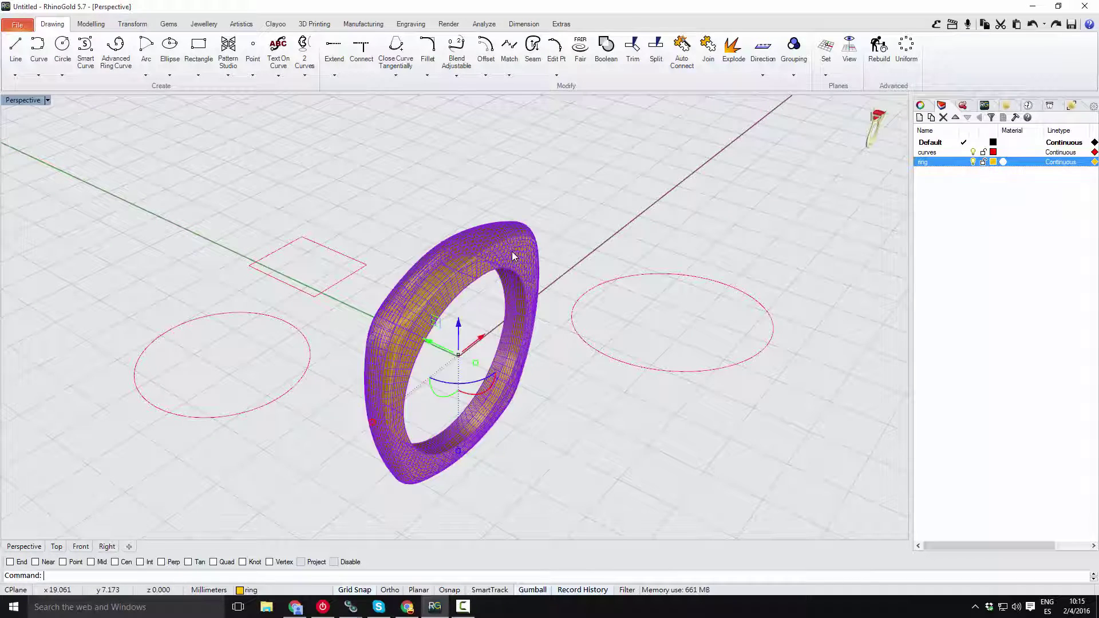
click(578, 205)
right_drag(589, 356, 598, 373)
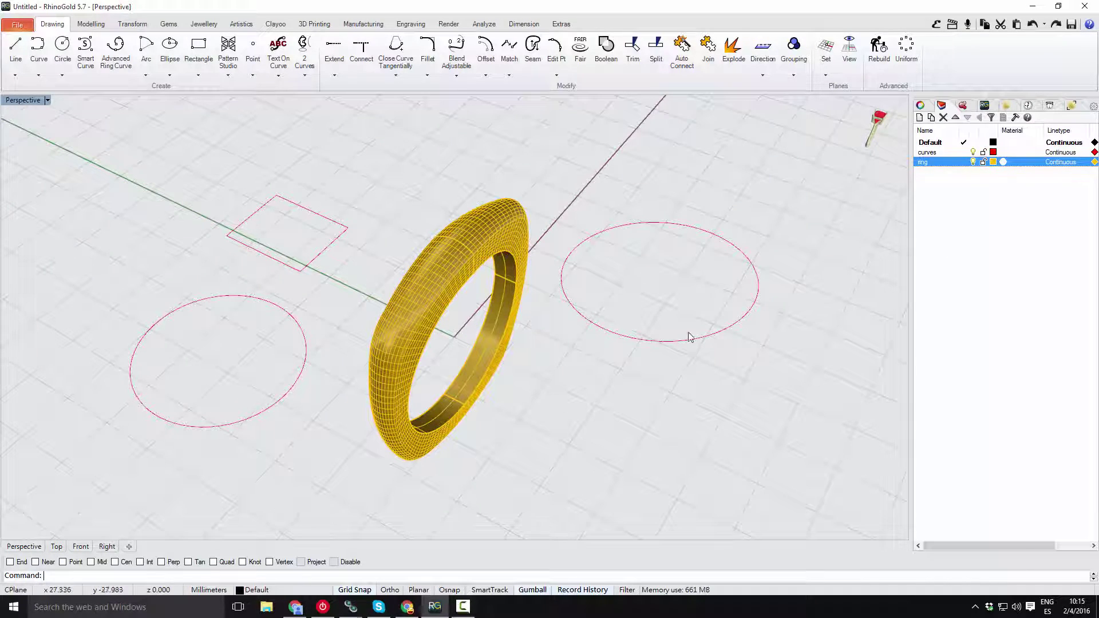
click(494, 279)
drag(494, 279, 464, 277)
mouse_move(560, 395)
right_down()
mouse_move(545, 385)
mouse_move(544, 405)
right_up()
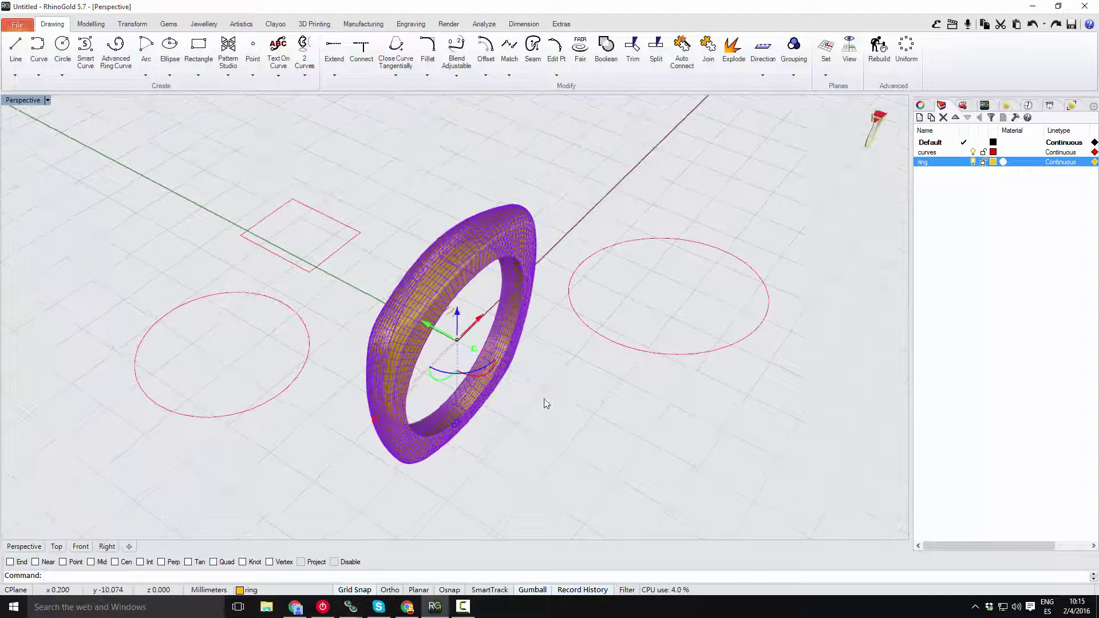
key(Escape)
right_drag(477, 413, 476, 385)
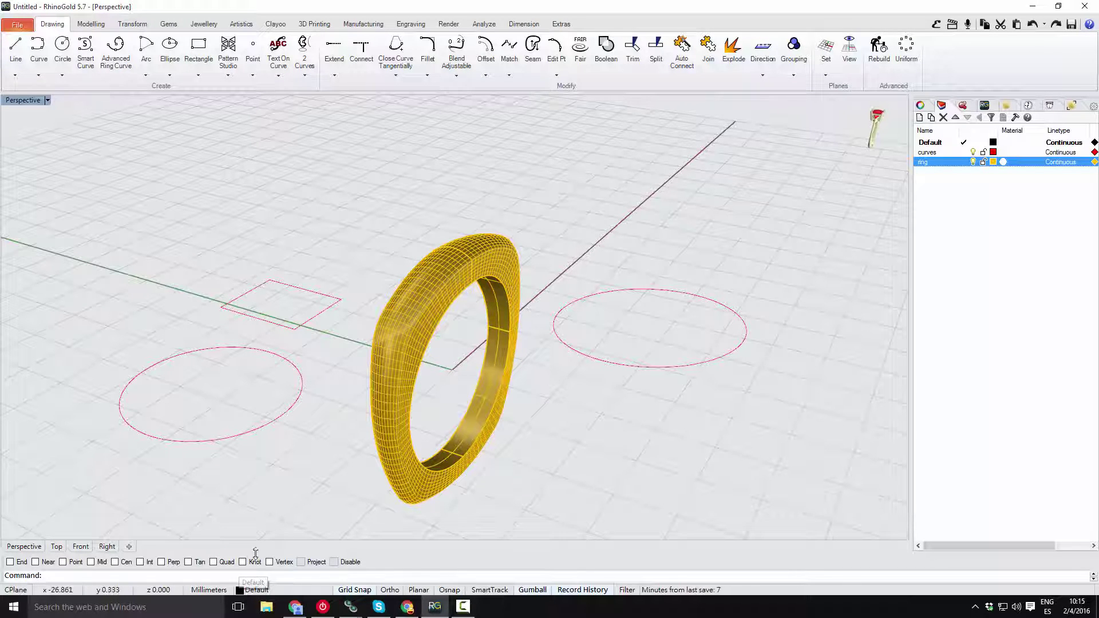
- Make curves the current layer from the status-bar layer list
click(241, 592)
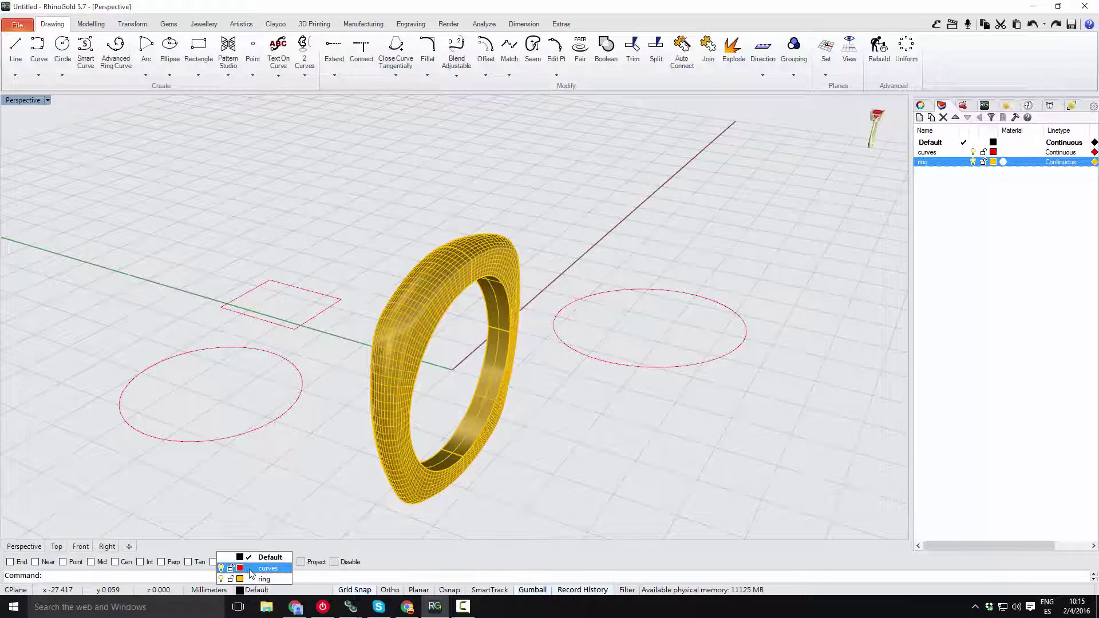
click(251, 572)
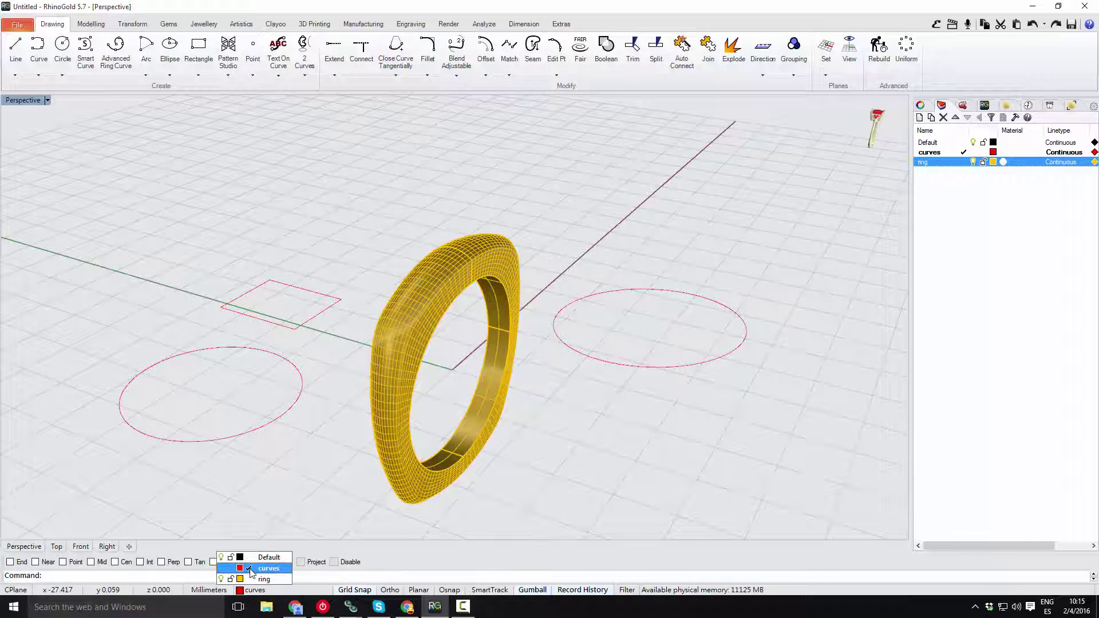
right_drag(302, 496, 303, 506)
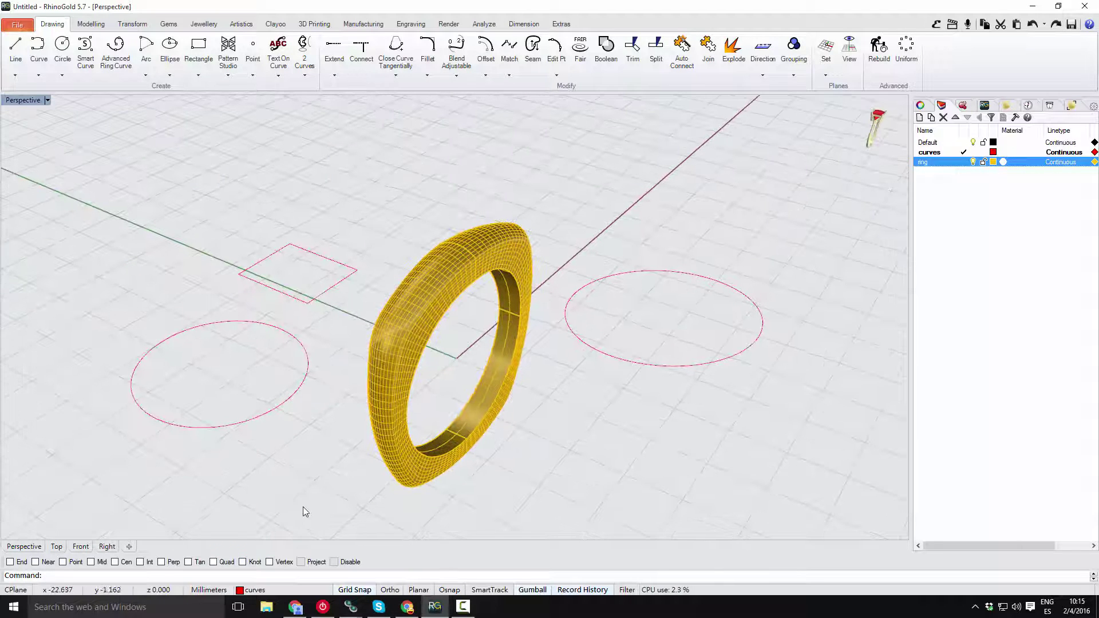
- Draw an ellipse at the upper left by picking its centre and two axis points
click(169, 48)
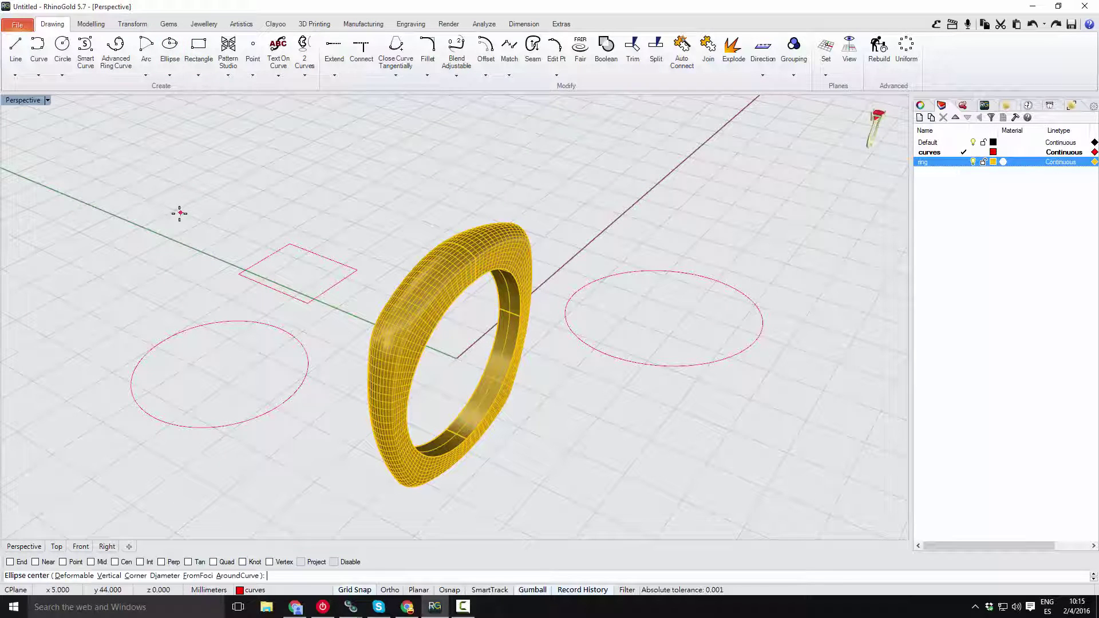
click(180, 212)
click(203, 206)
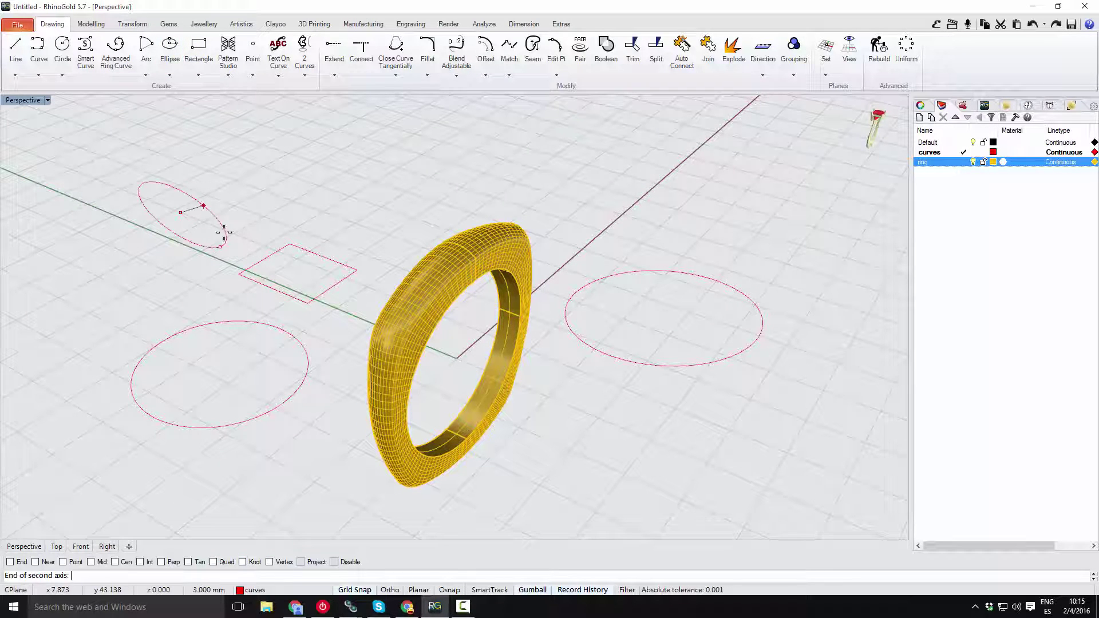
click(281, 180)
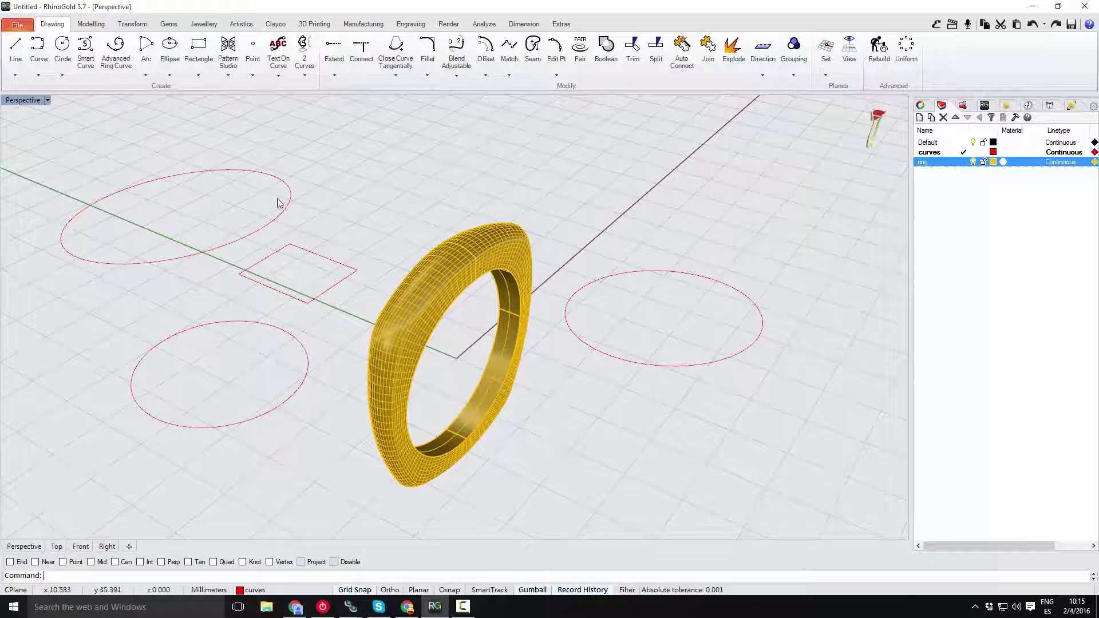
click(252, 590)
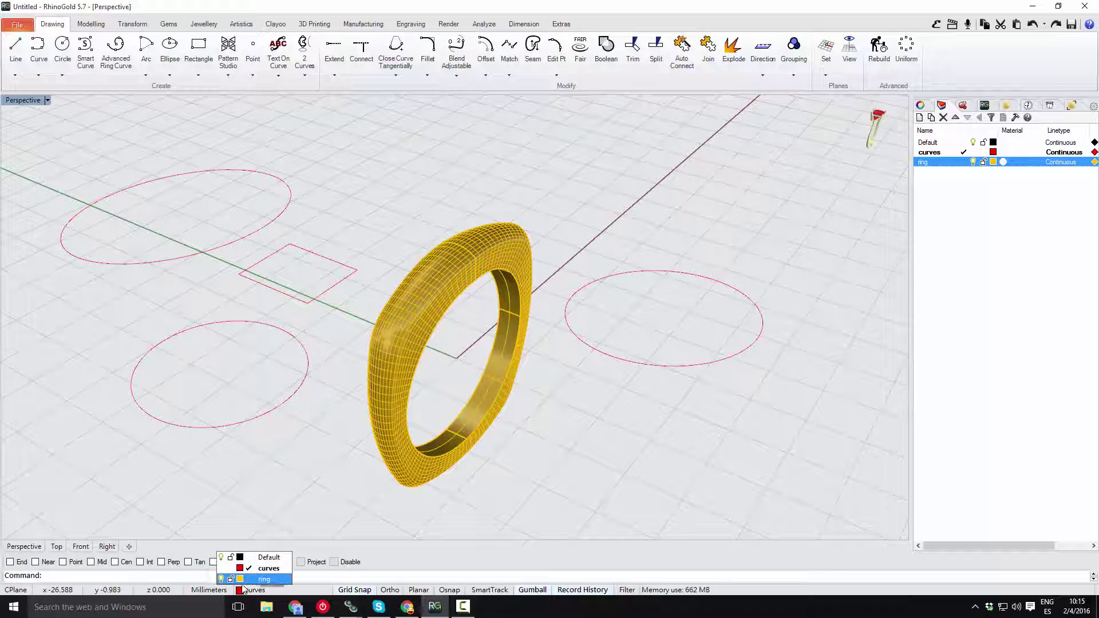
right_drag(290, 487, 293, 497)
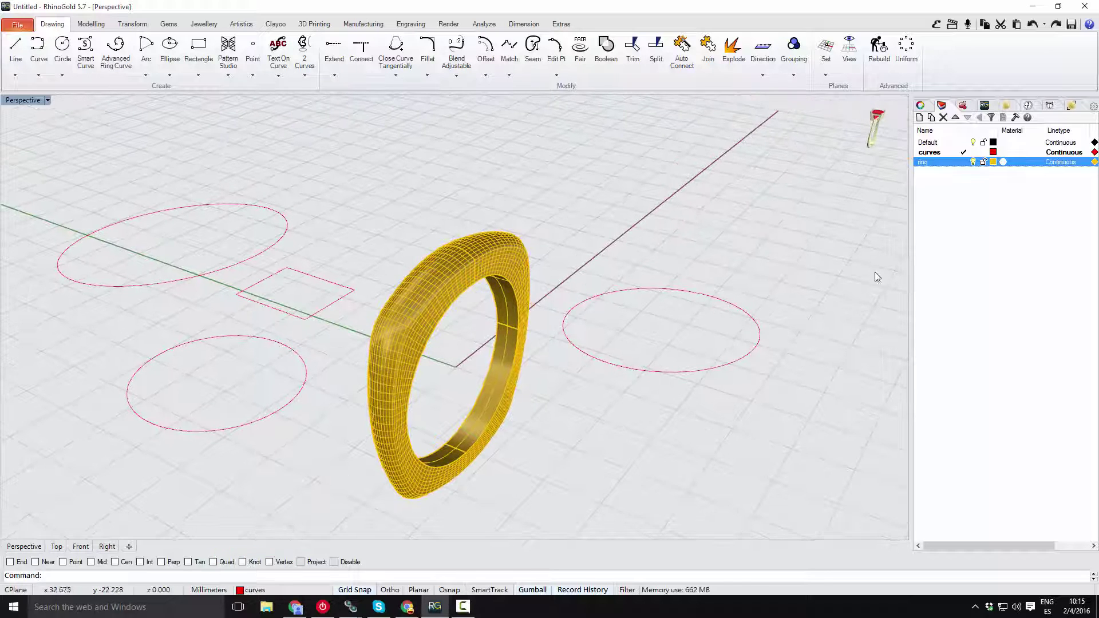
- Make ring the current layer using its check column in the Layers panel
click(964, 162)
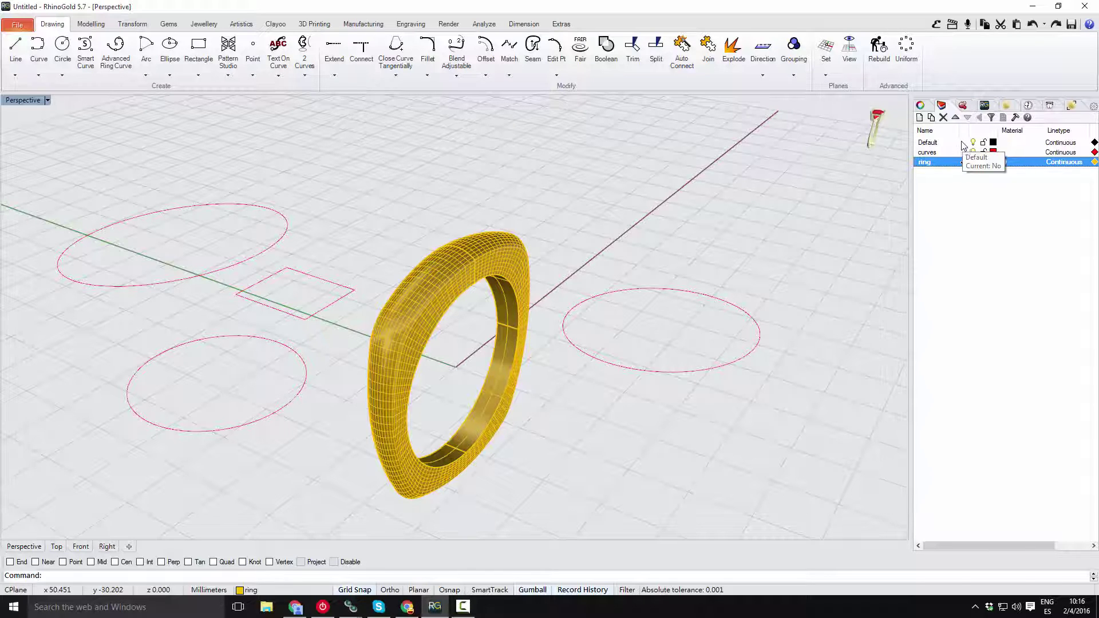
scroll(709, 287, down, 3)
scroll(551, 371, up, 3)
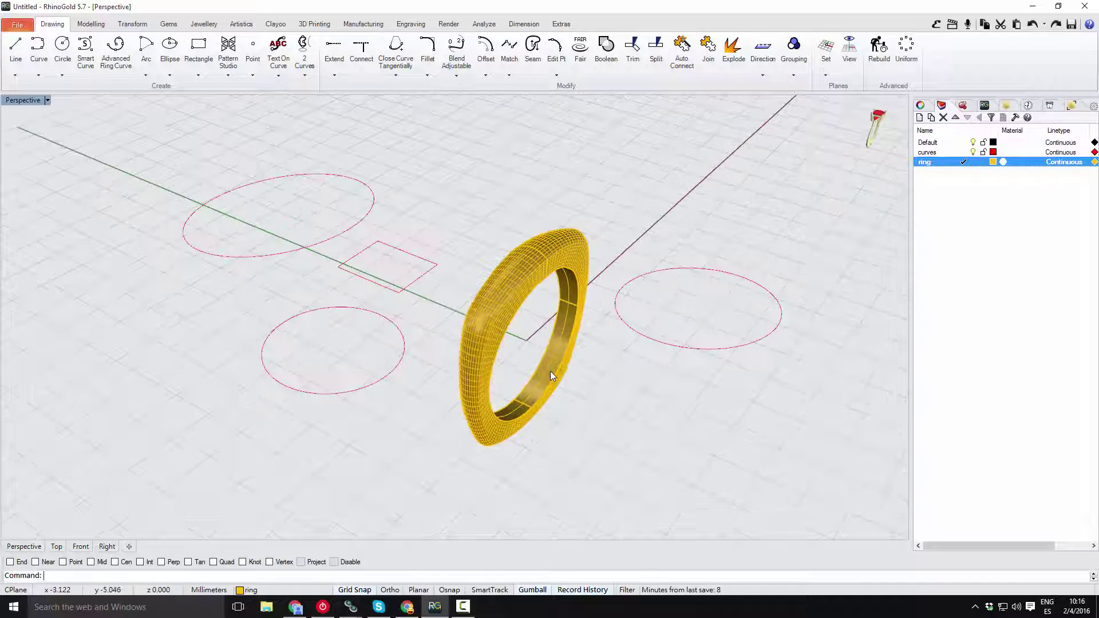